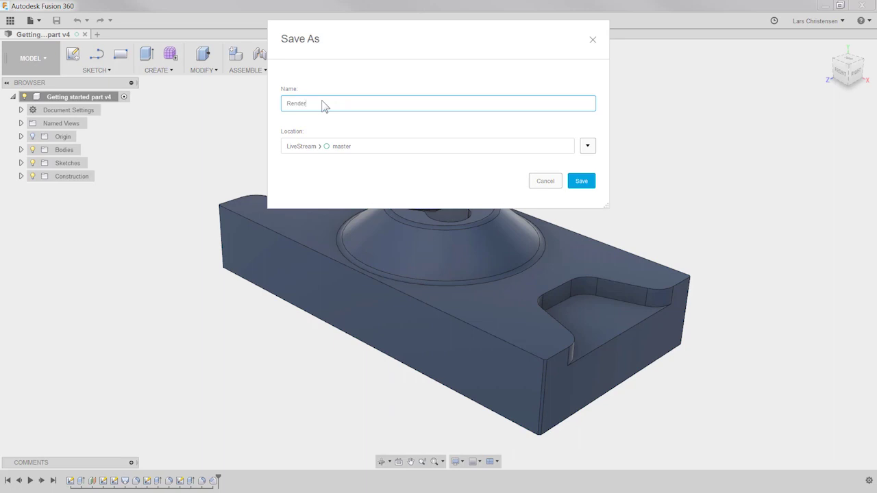
Step: Save the block as 'Render' in LiveStream > master and verify it in the Data Panel
{"action": "left_click", "coordinate": [582, 182]}
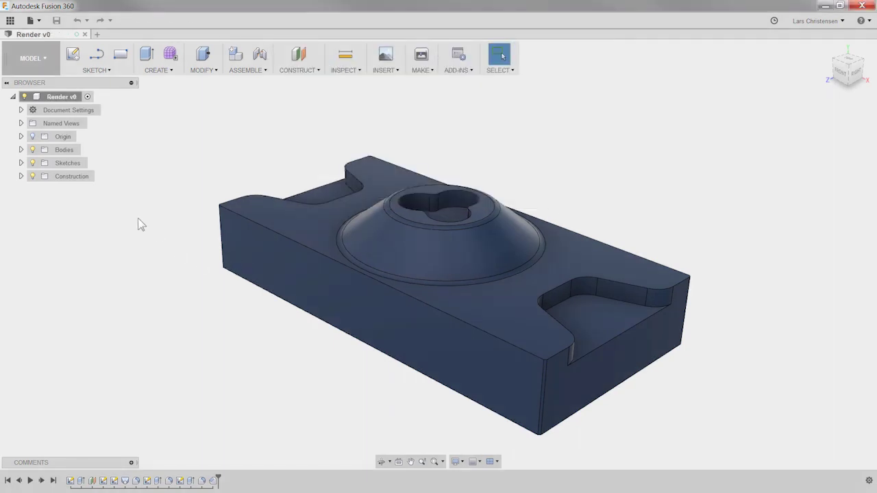
{"action": "left_click", "coordinate": [10, 20]}
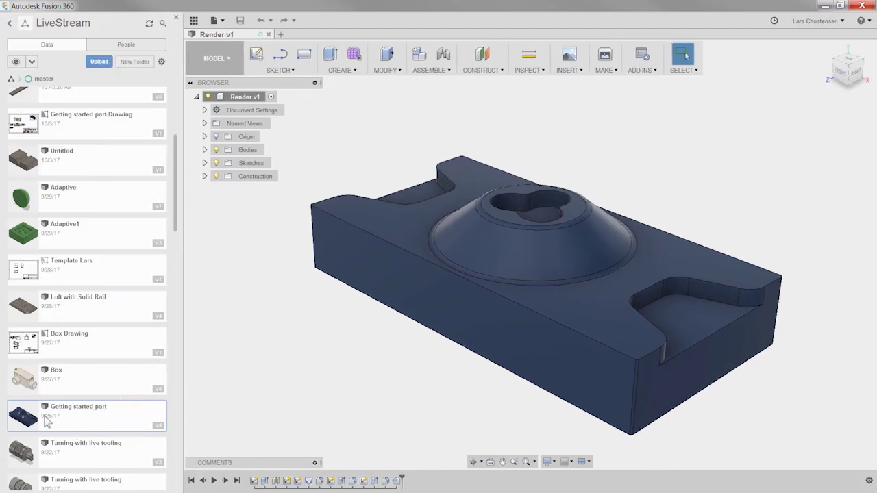
{"action": "left_click_drag", "start_coordinate": [177, 200], "coordinate": [180, 103]}
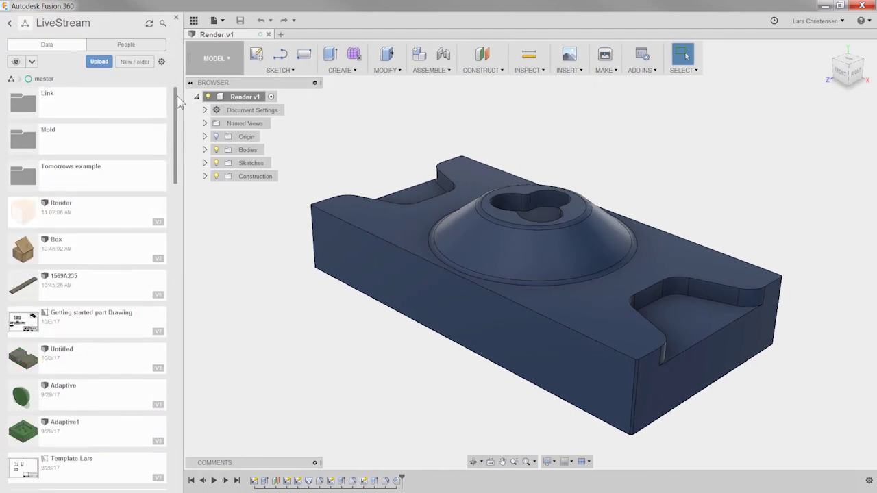
{"action": "left_click", "coordinate": [194, 20]}
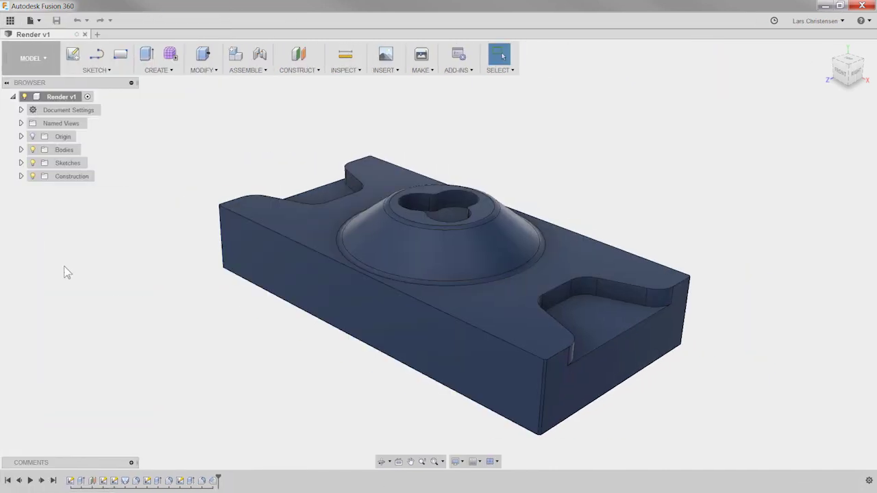
Step: Switch from MODEL to the RENDER workspace and collapse the Rendering Gallery
{"action": "left_click", "coordinate": [31, 59]}
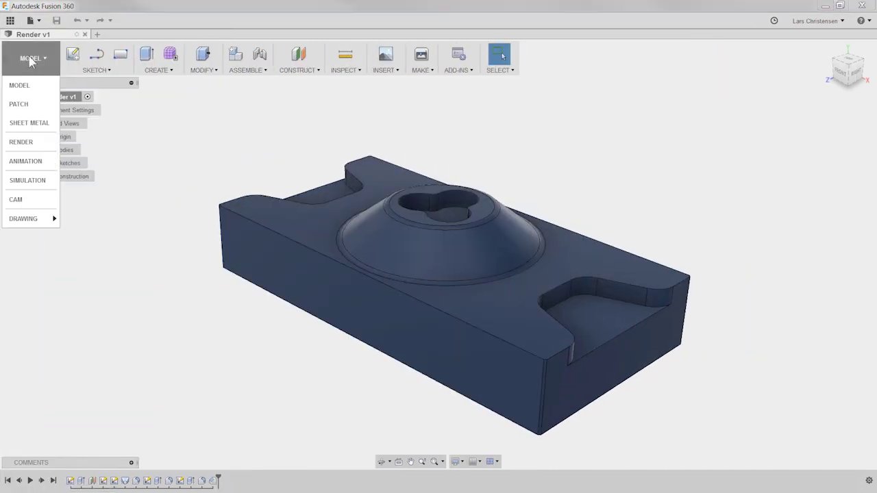
{"action": "left_click", "coordinate": [21, 142]}
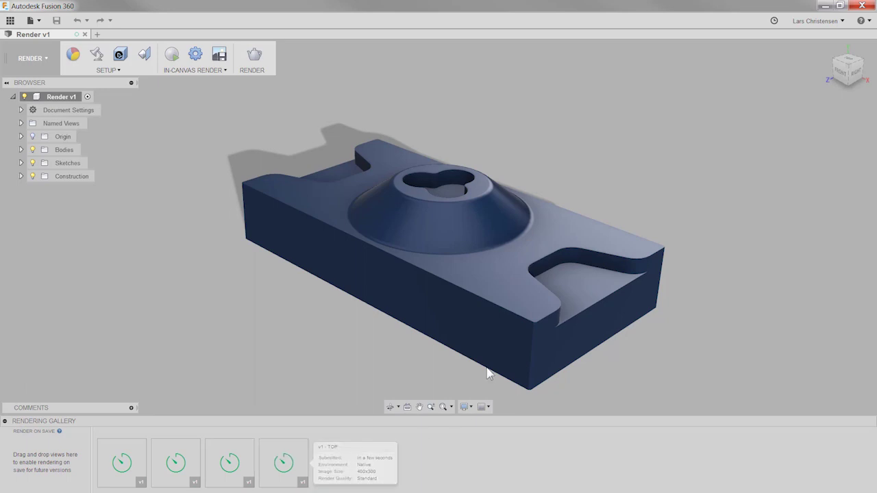
{"action": "left_click", "coordinate": [4, 422]}
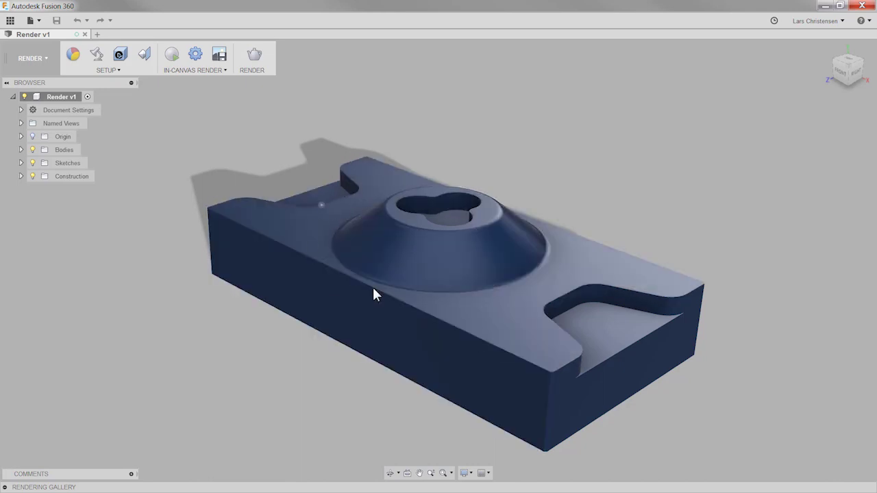
Step: Apply the second In This Design appearance, the grey metal, to the block
{"action": "left_click", "coordinate": [70, 58]}
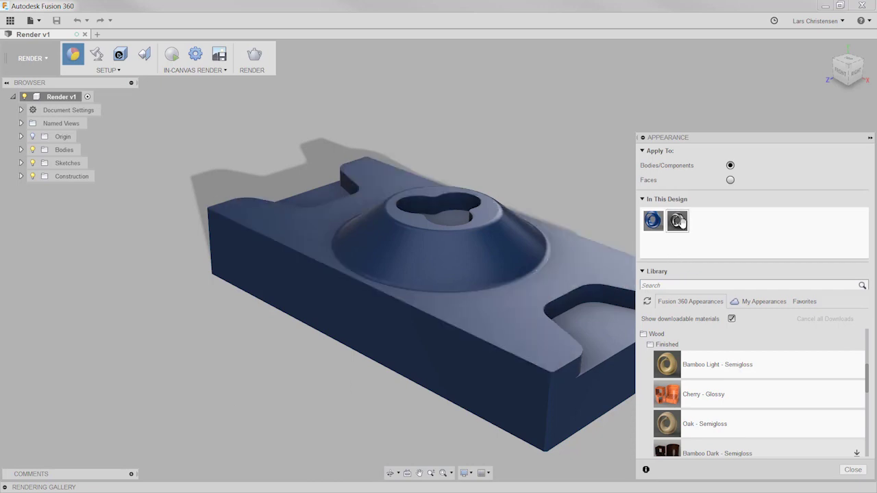
{"action": "left_click_drag", "start_coordinate": [680, 220], "coordinate": [651, 219]}
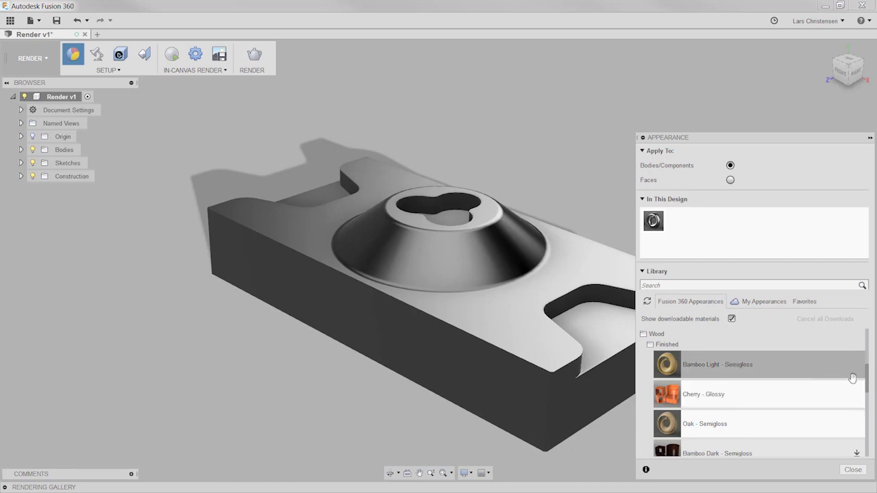
{"action": "left_click_drag", "start_coordinate": [866, 371], "coordinate": [867, 343]}
{"action": "left_click", "coordinate": [650, 407]}
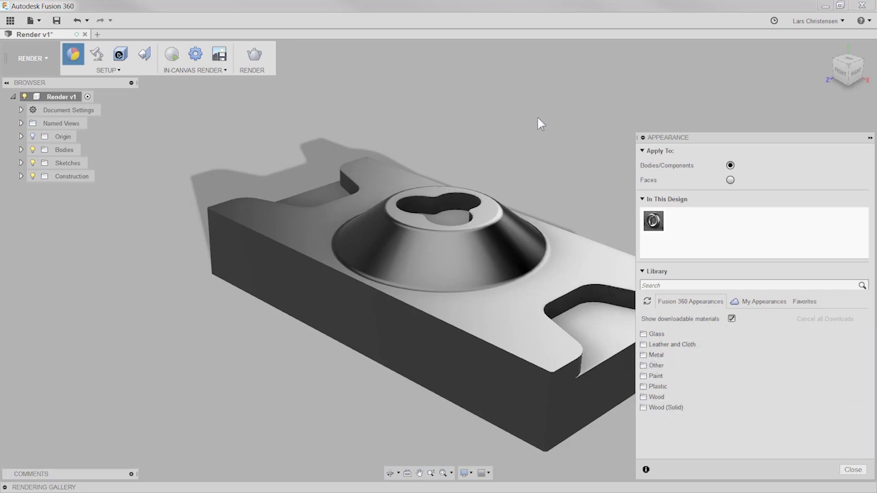
{"action": "left_click", "coordinate": [853, 470]}
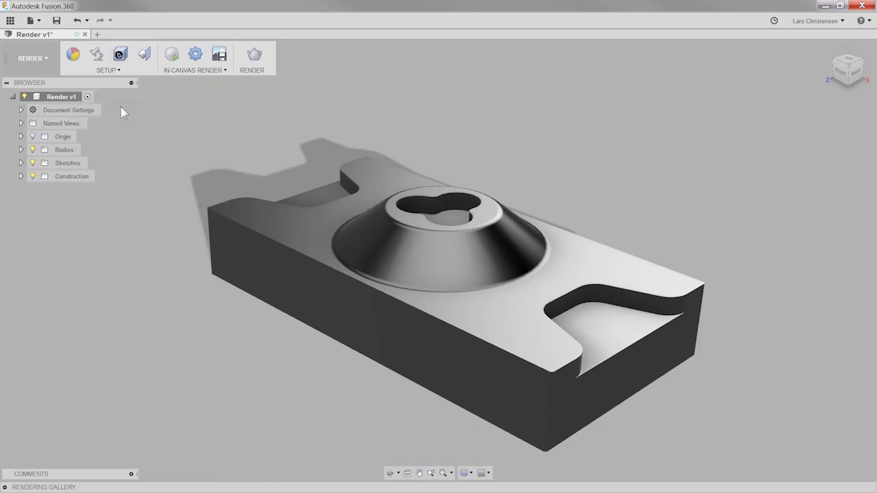
{"action": "left_click", "coordinate": [31, 59]}
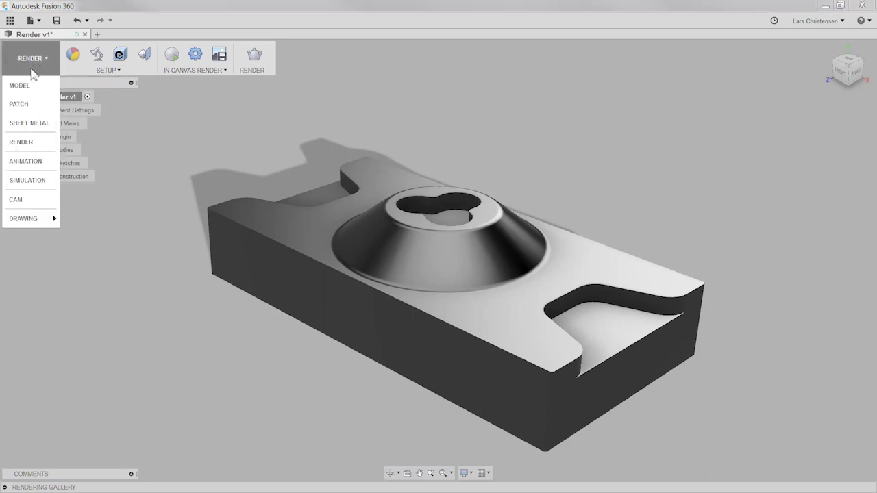
{"action": "left_click", "coordinate": [19, 85]}
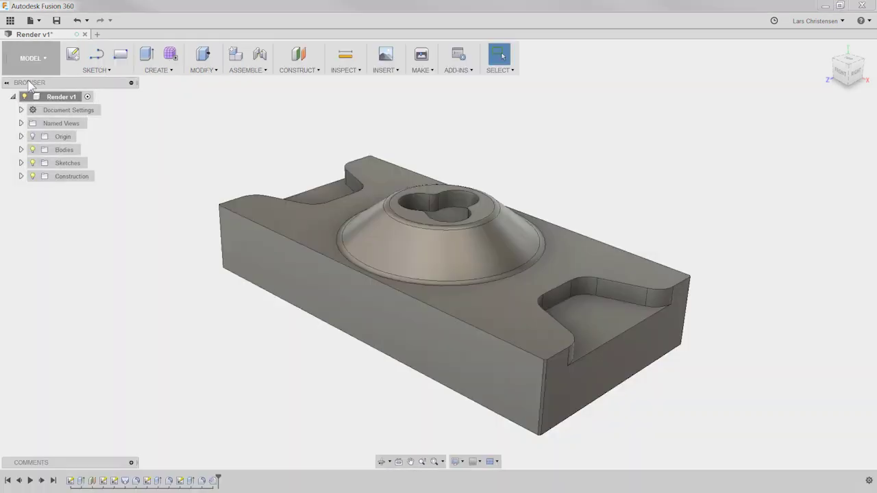
{"action": "left_click", "coordinate": [394, 74]}
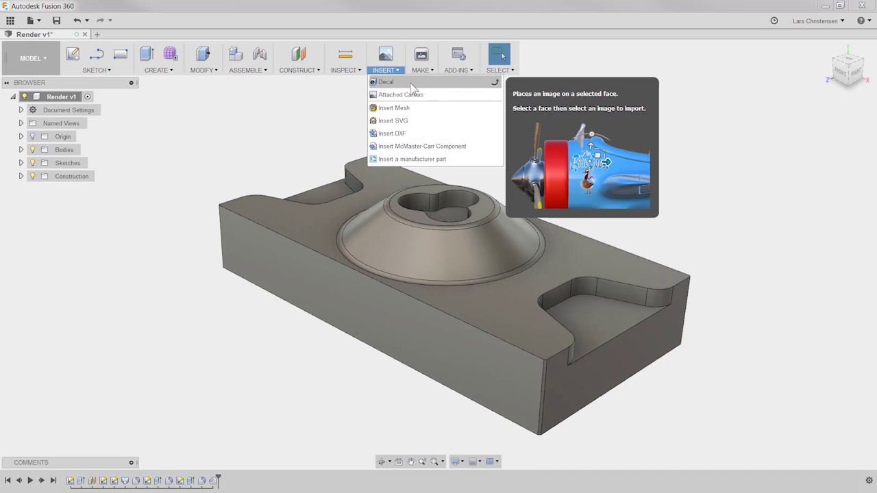
{"action": "left_click", "coordinate": [198, 152]}
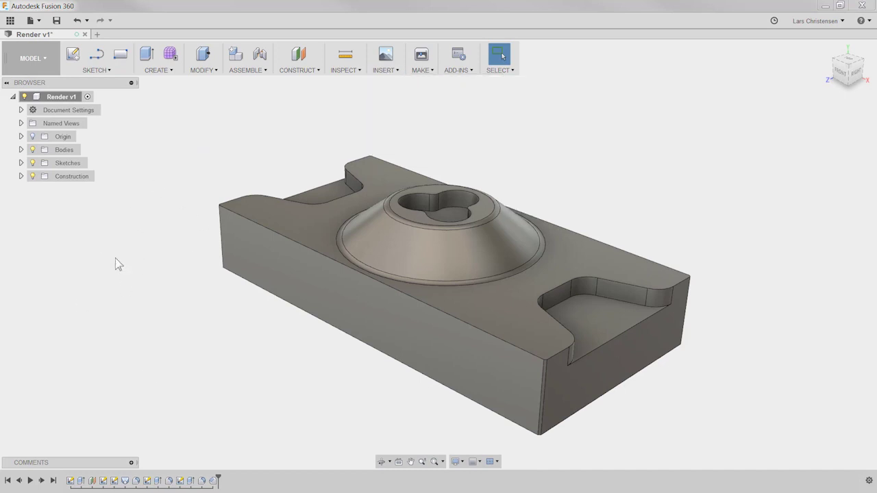
{"action": "right_click", "coordinate": [131, 202]}
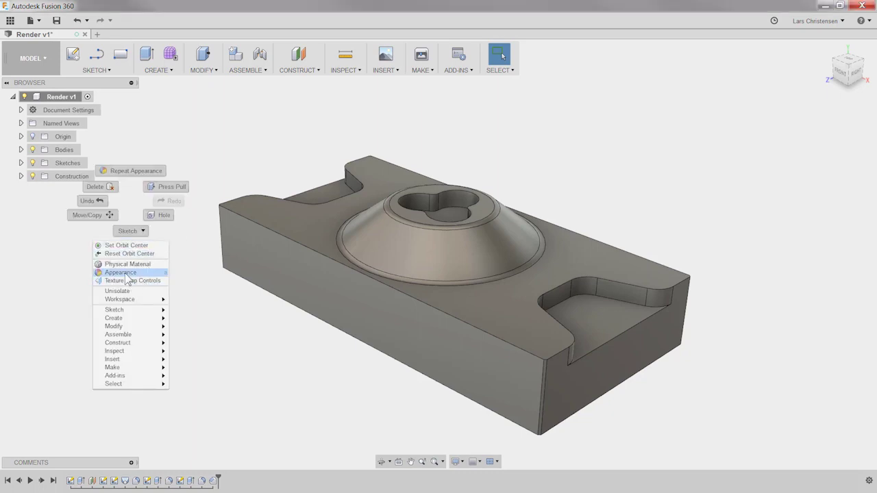
{"action": "left_click", "coordinate": [31, 55]}
{"action": "left_click", "coordinate": [30, 58]}
{"action": "left_click", "coordinate": [30, 142]}
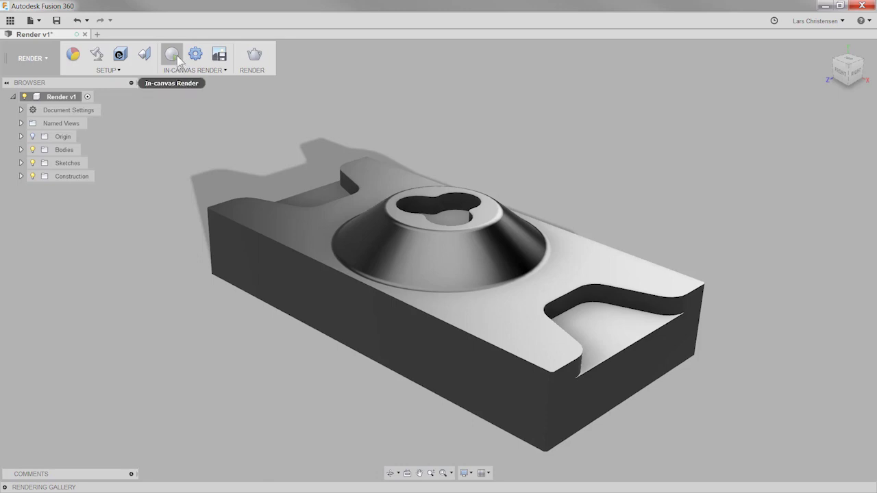
Step: Test an in-canvas render preview with Fast performance
{"action": "left_click", "coordinate": [195, 55]}
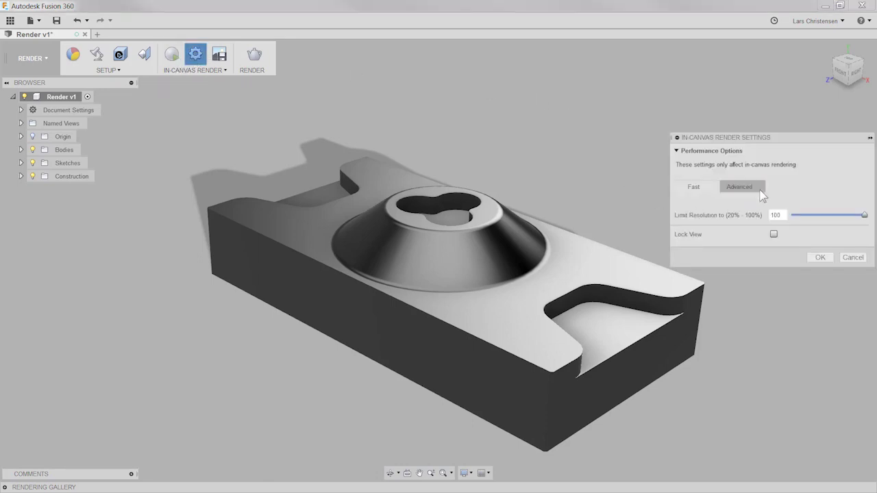
{"action": "left_click", "coordinate": [702, 191]}
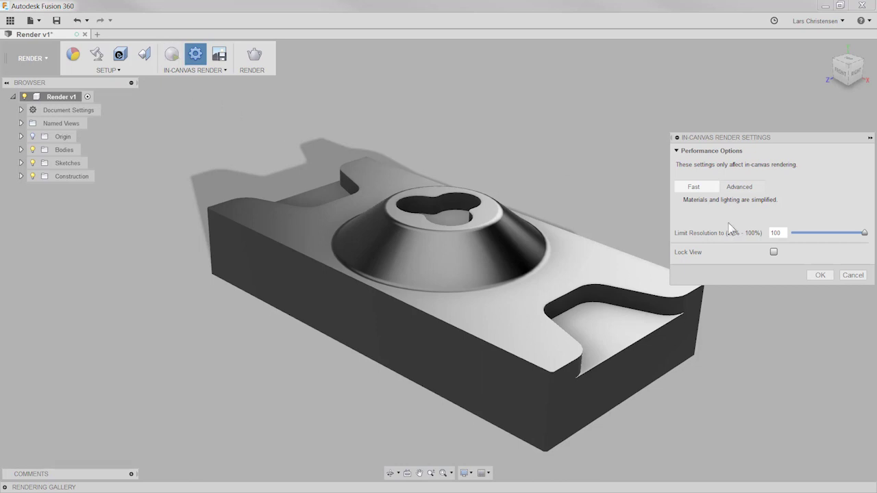
{"action": "left_click", "coordinate": [821, 276]}
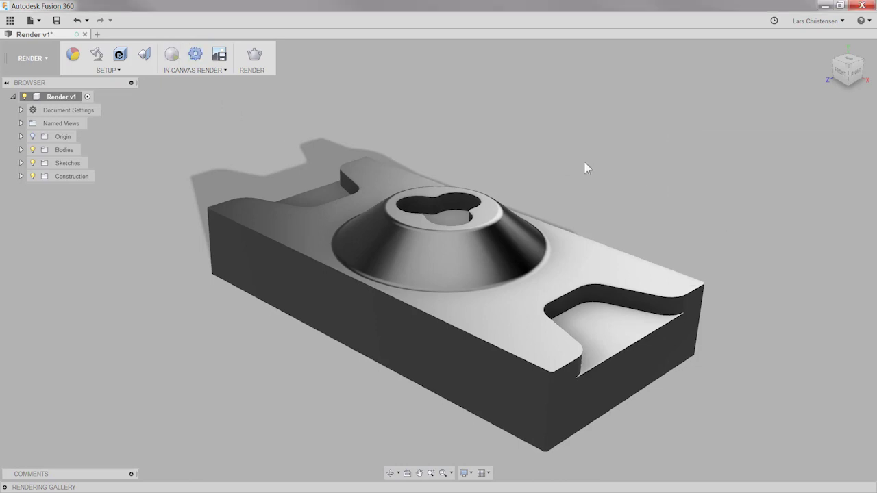
{"action": "left_click", "coordinate": [170, 58]}
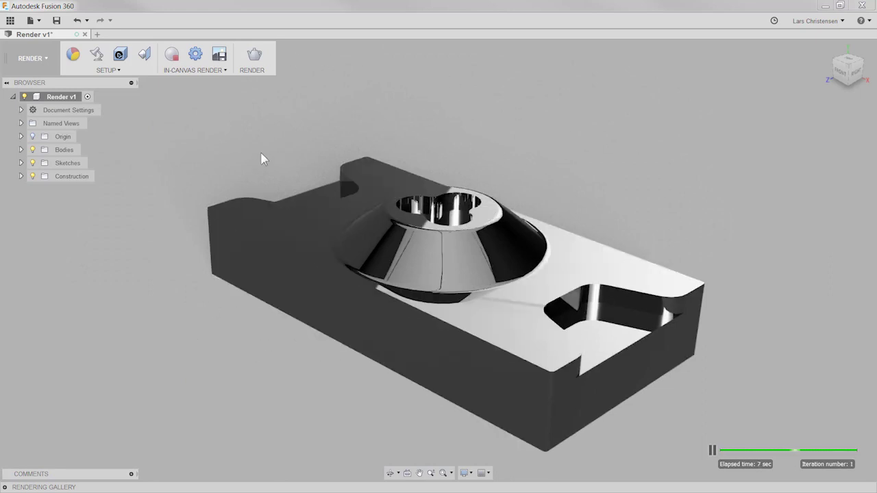
{"action": "left_click", "coordinate": [172, 61]}
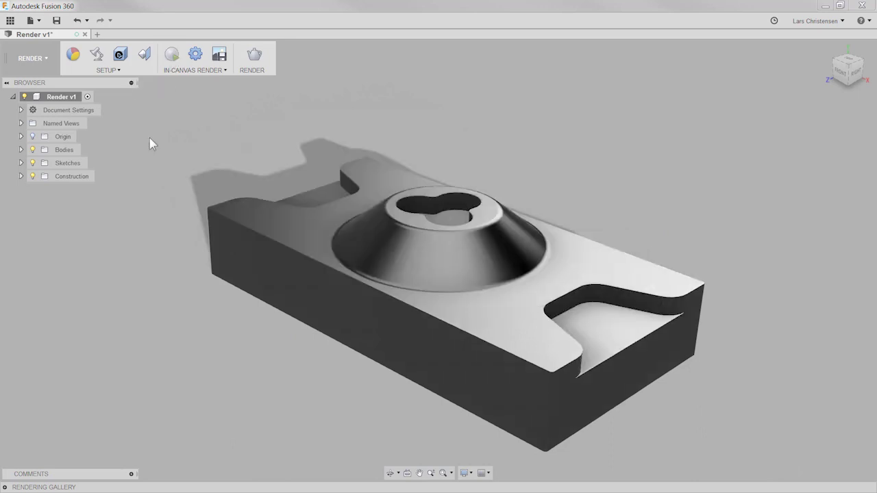
Step: Change the in-canvas render performance to Advanced
{"action": "left_click", "coordinate": [195, 55]}
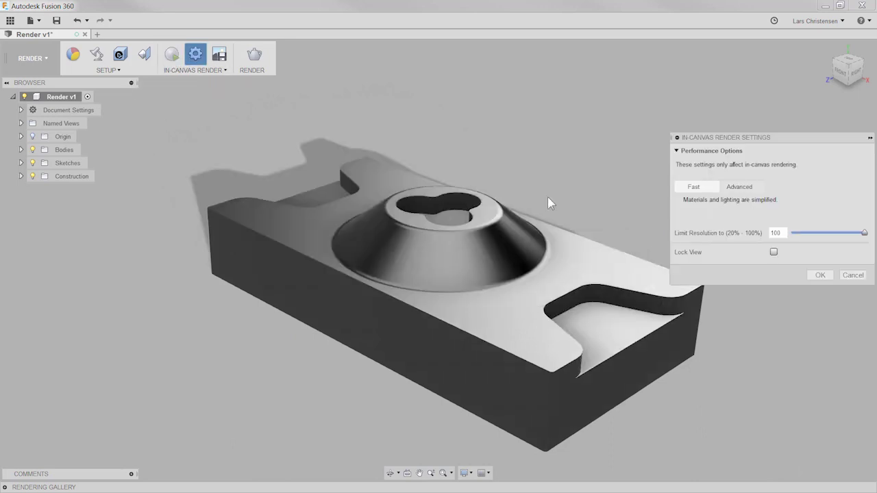
{"action": "left_click", "coordinate": [749, 188]}
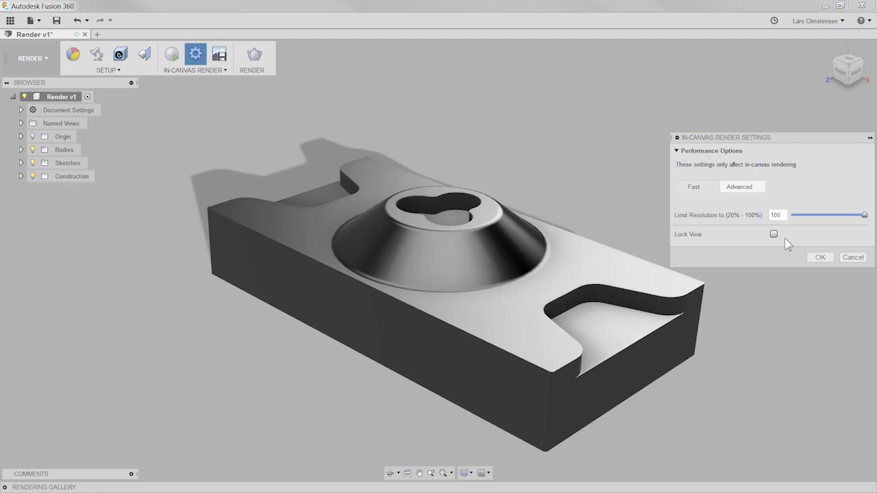
{"action": "left_click", "coordinate": [819, 256]}
{"action": "left_click", "coordinate": [172, 56]}
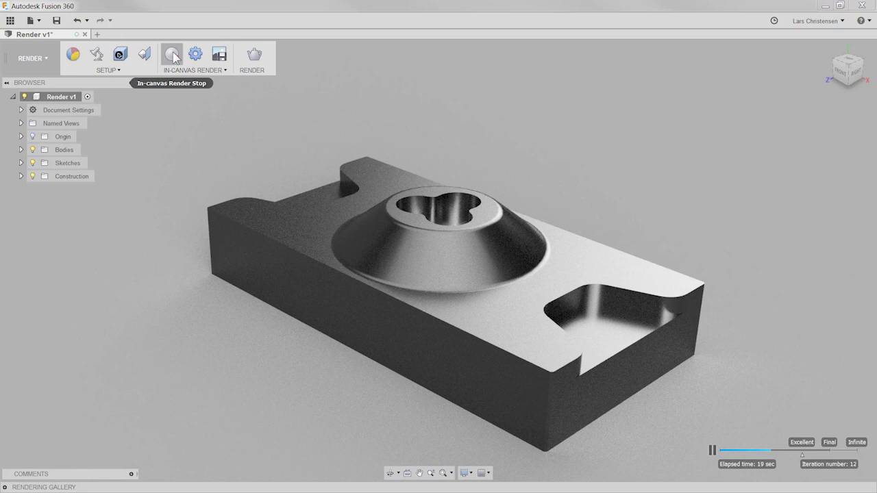
{"action": "left_click", "coordinate": [173, 54]}
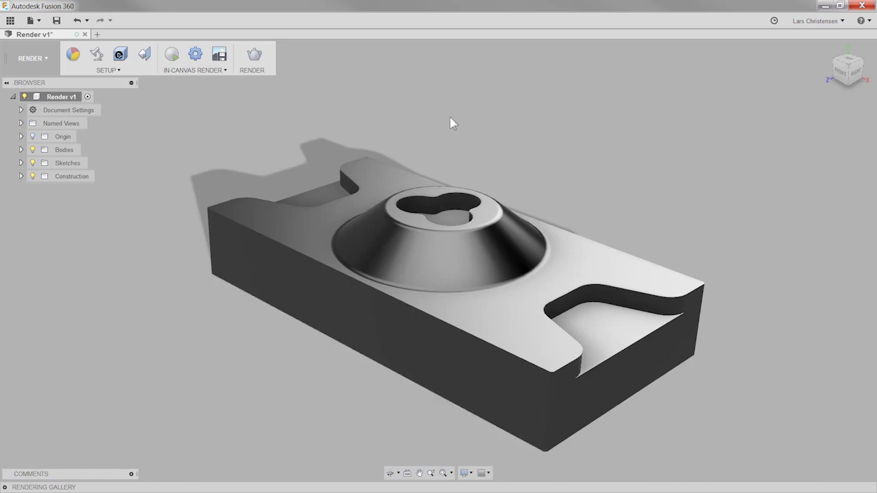
{"action": "left_click", "coordinate": [172, 55]}
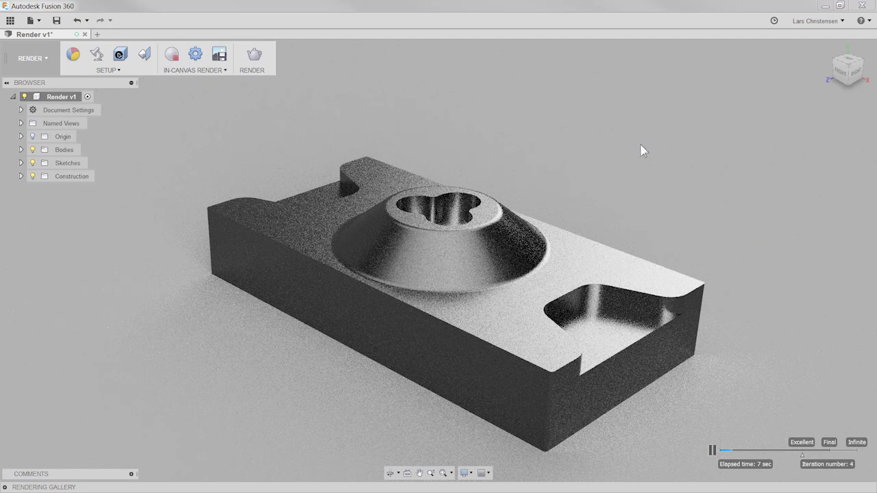
{"action": "left_click", "coordinate": [172, 55]}
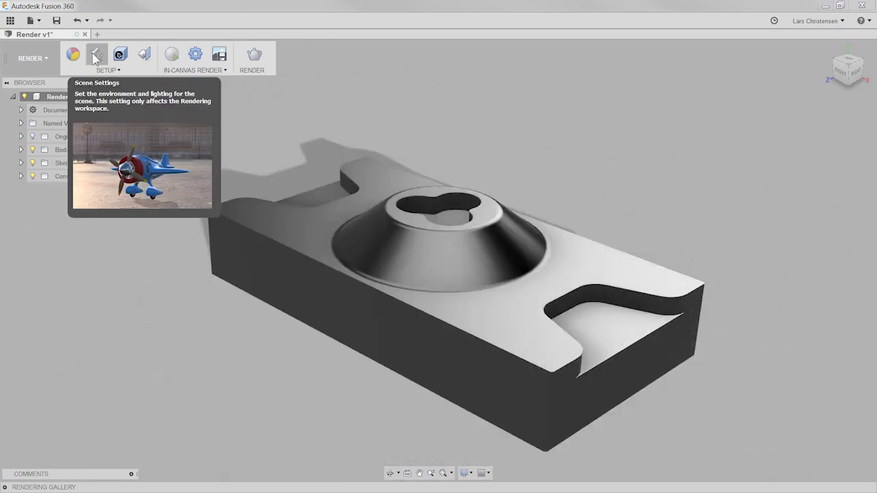
Step: Rotate the scene's environment lighting to -10.5 deg so the shadow falls at a new angle
{"action": "left_click", "coordinate": [96, 54]}
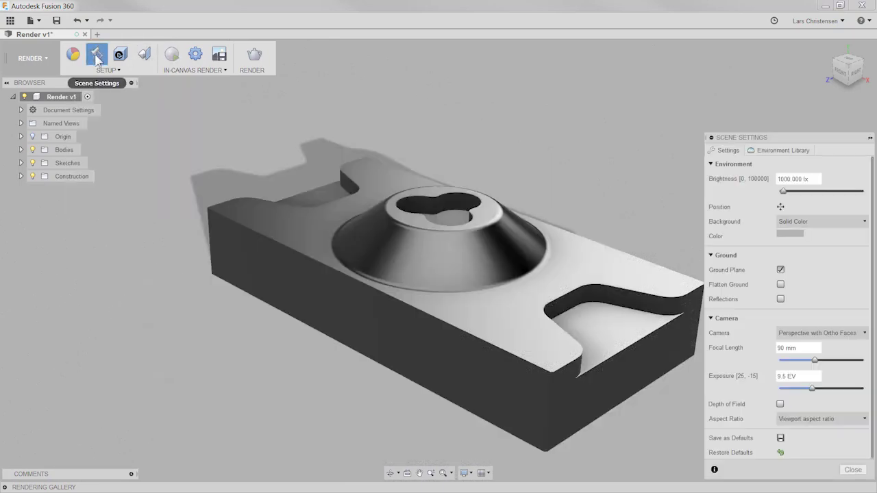
{"action": "left_click", "coordinate": [781, 207]}
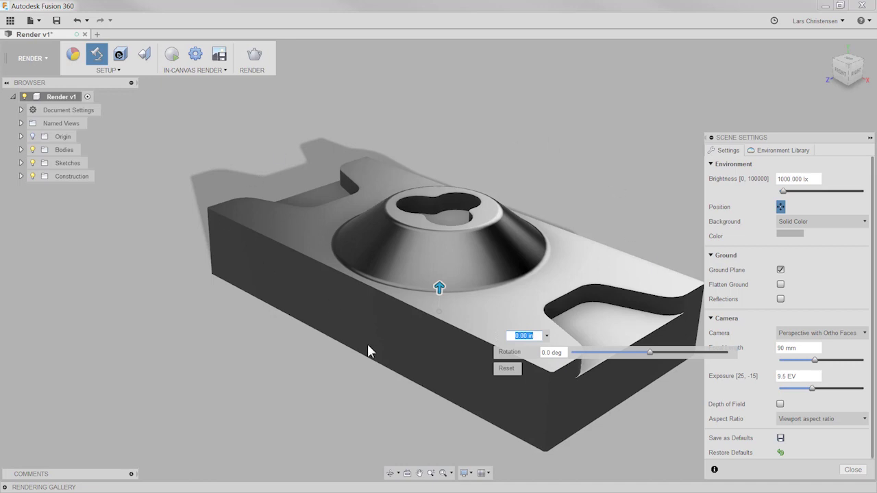
{"action": "left_click", "coordinate": [649, 353]}
{"action": "mouse_move", "coordinate": [650, 353]}
{"action": "left_mouse_down"}
{"action": "mouse_move", "coordinate": [661, 352]}
{"action": "mouse_move", "coordinate": [630, 355]}
{"action": "mouse_move", "coordinate": [666, 356]}
{"action": "mouse_move", "coordinate": [614, 358]}
{"action": "mouse_move", "coordinate": [649, 357]}
{"action": "left_mouse_up"}
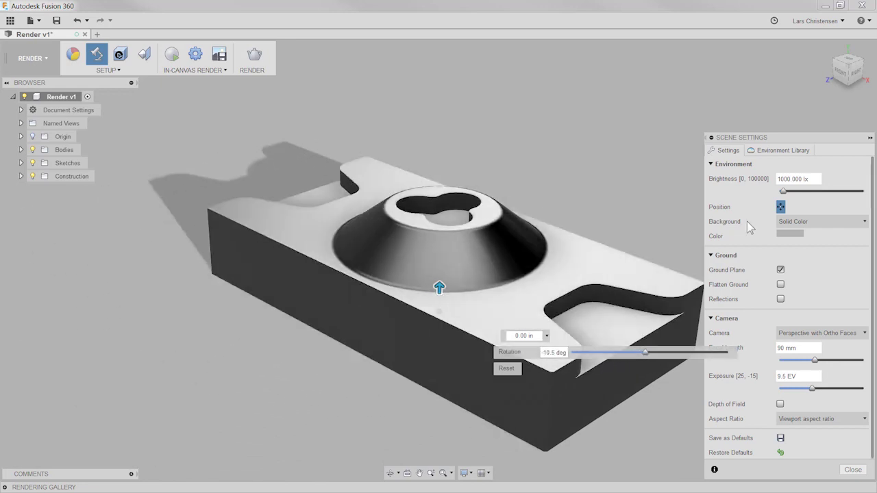
{"action": "left_click", "coordinate": [781, 207]}
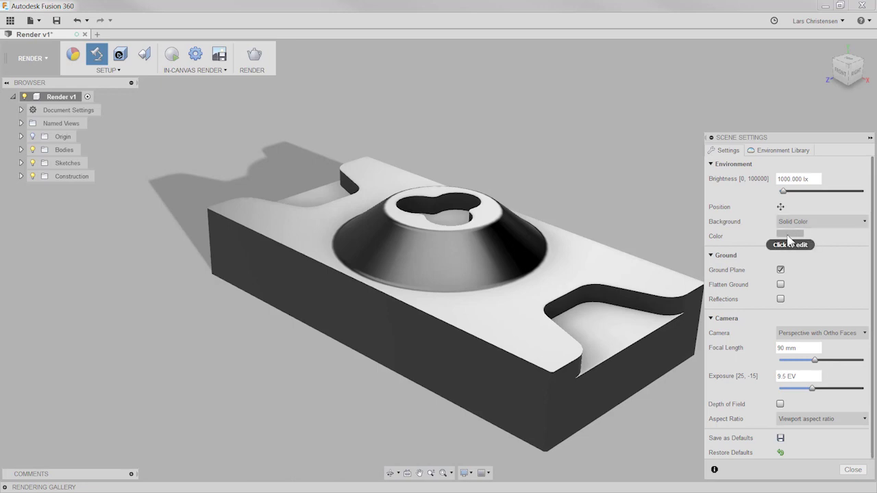
{"action": "left_click", "coordinate": [821, 221]}
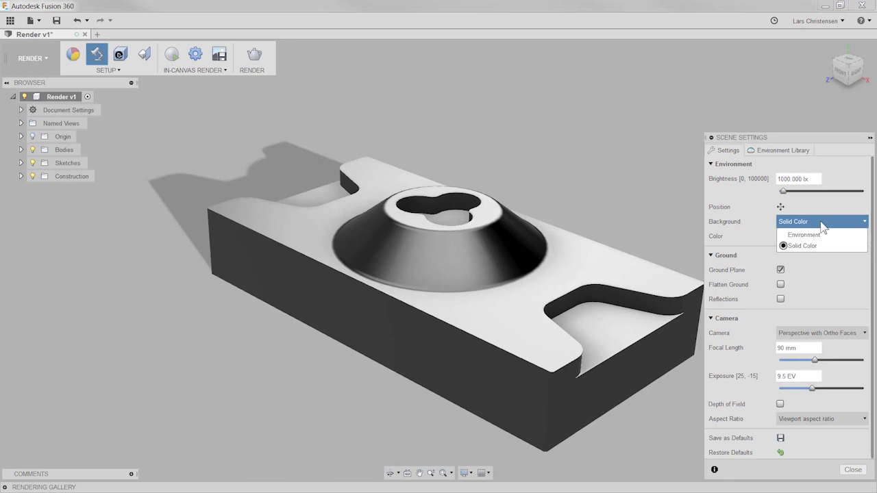
{"action": "left_click", "coordinate": [816, 234]}
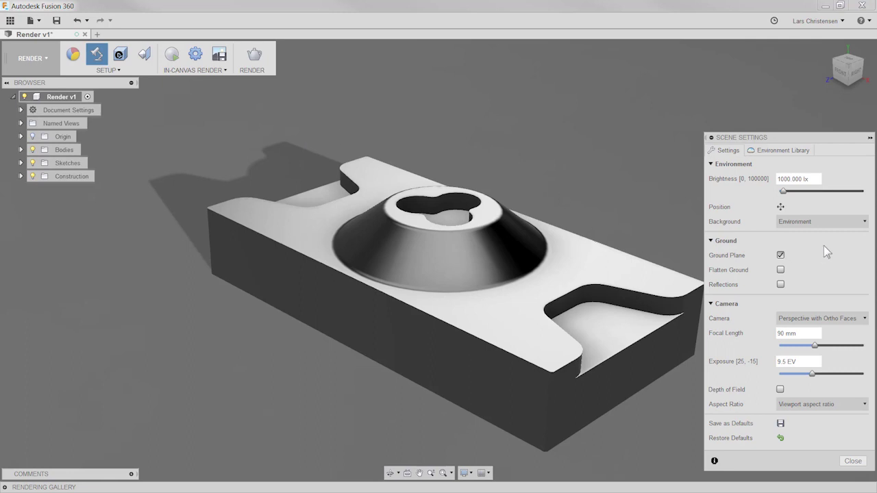
{"action": "left_click", "coordinate": [821, 222]}
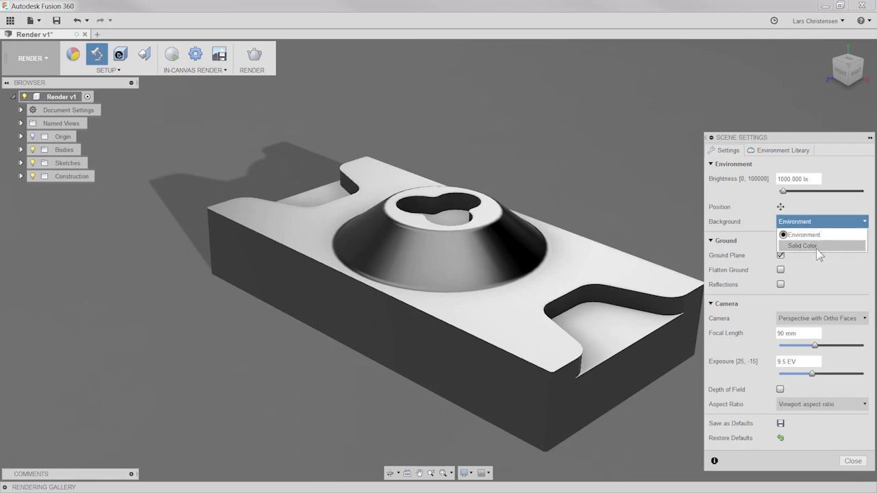
{"action": "left_click", "coordinate": [814, 246]}
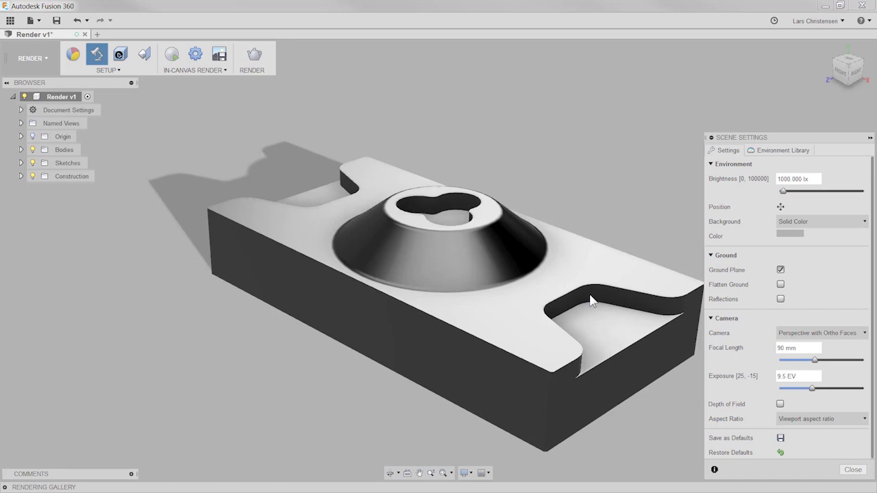
{"action": "middle_click_drag", "start_coordinate": [227, 400], "coordinate": [227, 399], "text": "shift"}
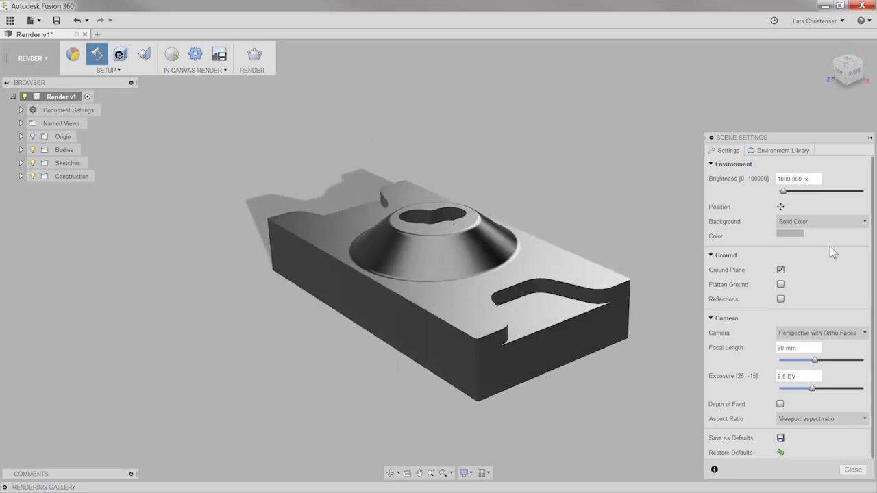
Step: Set the scene background to Environment and view the part from a low side angle
{"action": "left_click", "coordinate": [853, 222]}
{"action": "left_click", "coordinate": [833, 234]}
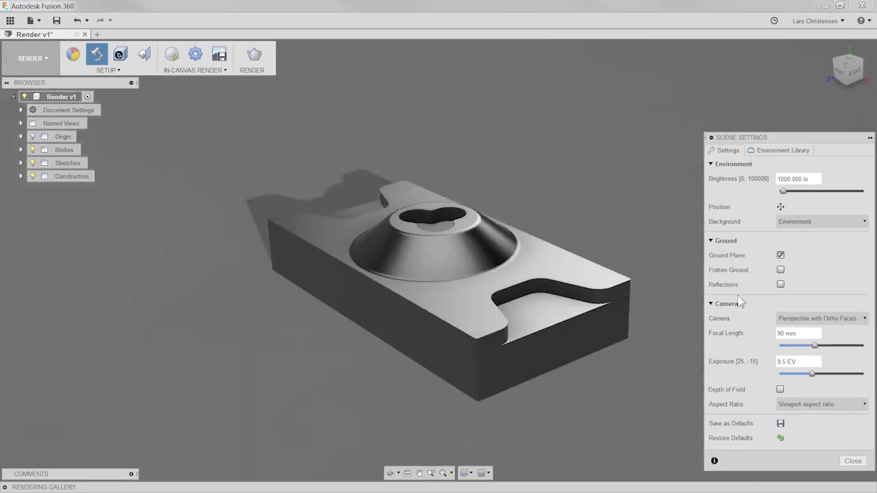
{"action": "middle_click_drag", "start_coordinate": [348, 423], "coordinate": [349, 428], "text": "shift"}
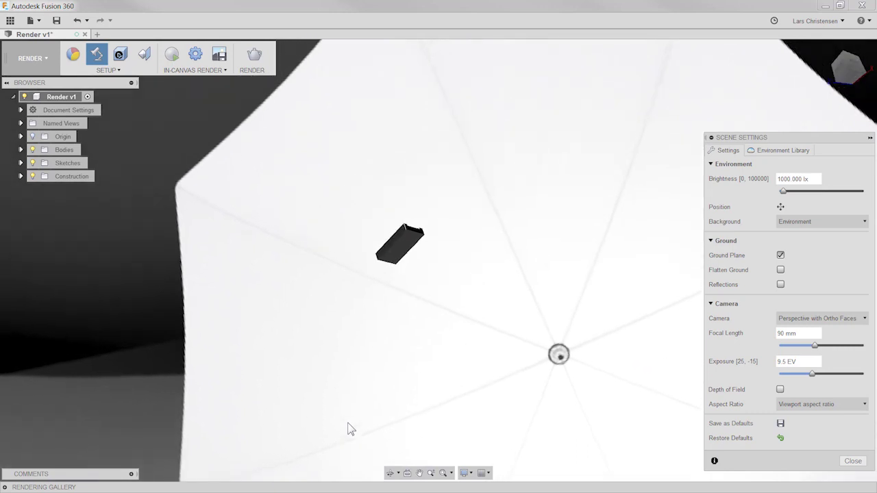
{"action": "middle_click_drag", "start_coordinate": [561, 283], "coordinate": [427, 344], "text": "shift"}
{"action": "scroll", "coordinate": [425, 337], "scroll_direction": "up", "scroll_amount": 3}
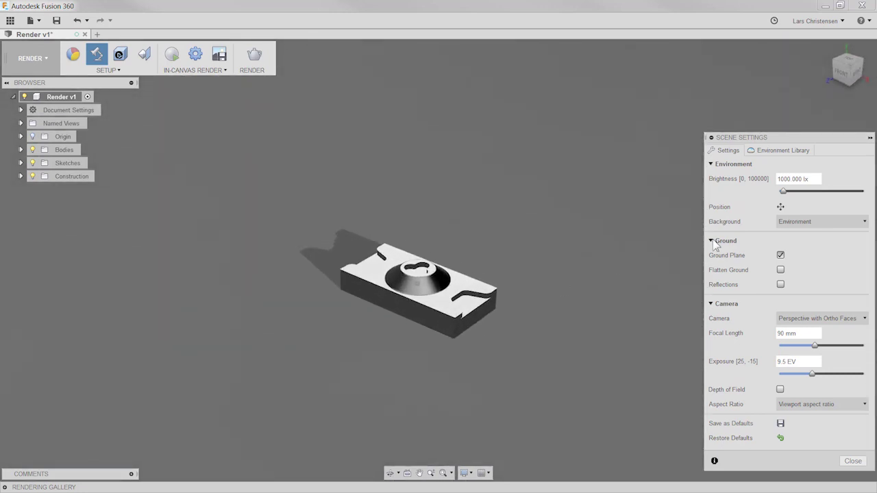
Step: Rotate the environment lighting to -10.5 deg
{"action": "left_click", "coordinate": [781, 206]}
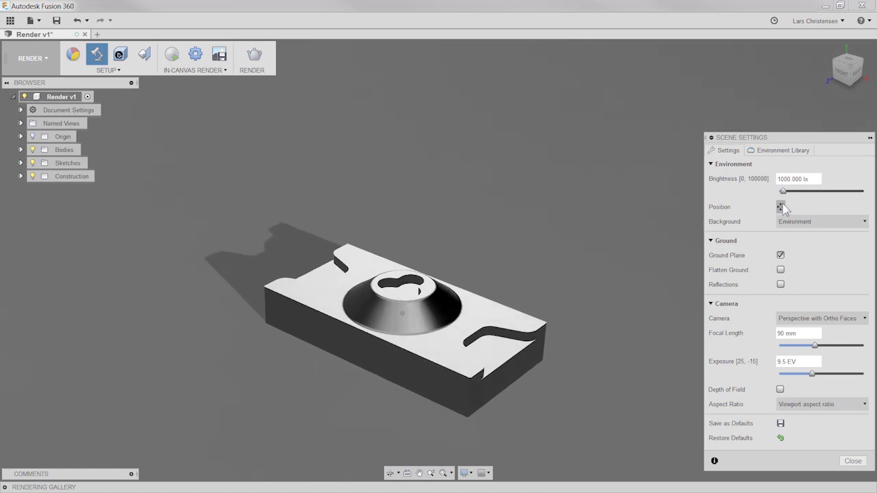
{"action": "left_click_drag", "start_coordinate": [612, 383], "coordinate": [592, 381]}
{"action": "left_click", "coordinate": [780, 207]}
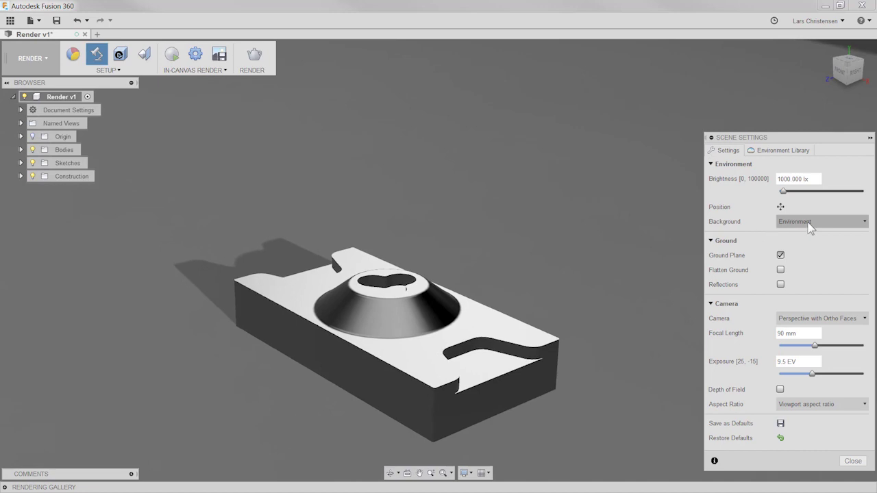
Step: Try the Cool Light, Grid Light and Crossroads environments, then settle on Plaza
{"action": "left_click", "coordinate": [777, 153]}
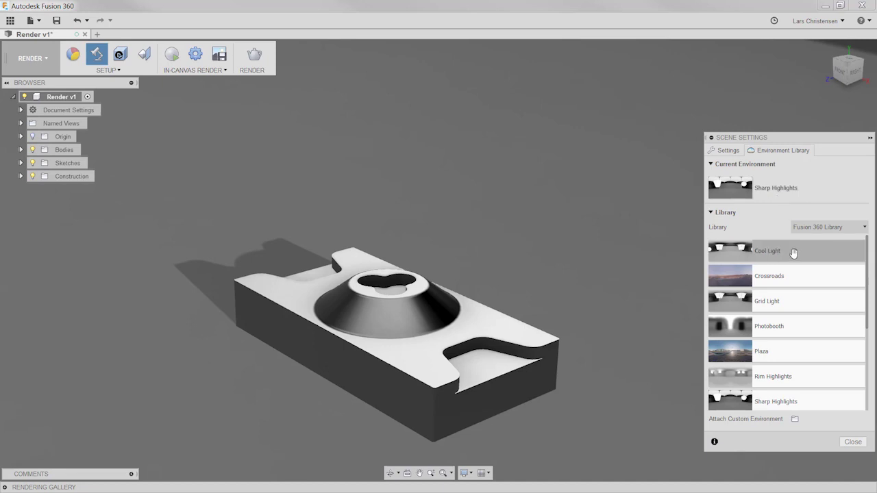
{"action": "left_click_drag", "start_coordinate": [793, 253], "coordinate": [630, 228]}
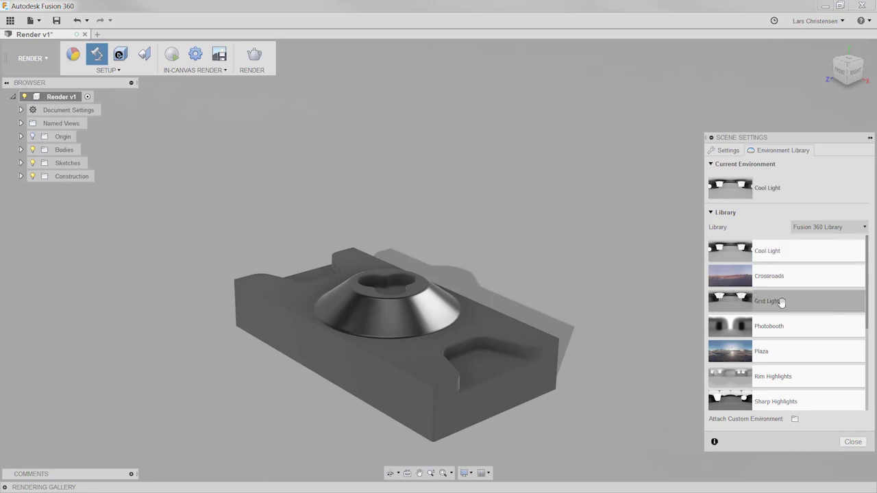
{"action": "left_click_drag", "start_coordinate": [781, 301], "coordinate": [533, 252]}
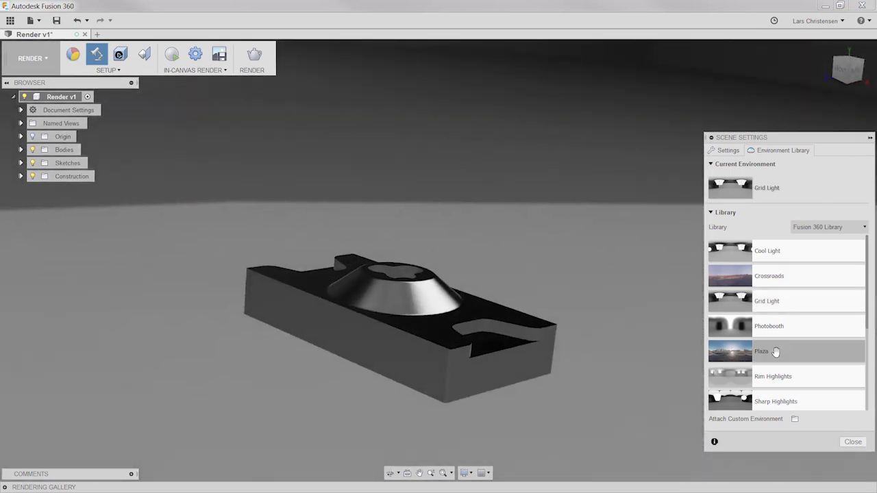
{"action": "left_click", "coordinate": [764, 352]}
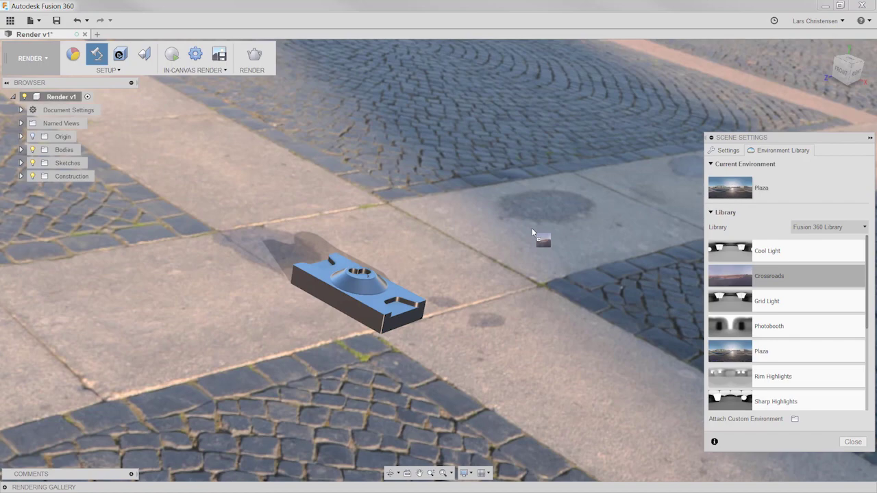
{"action": "left_click_drag", "start_coordinate": [533, 233], "coordinate": [533, 233]}
{"action": "middle_click_drag", "start_coordinate": [533, 233], "coordinate": [403, 234], "text": "shift"}
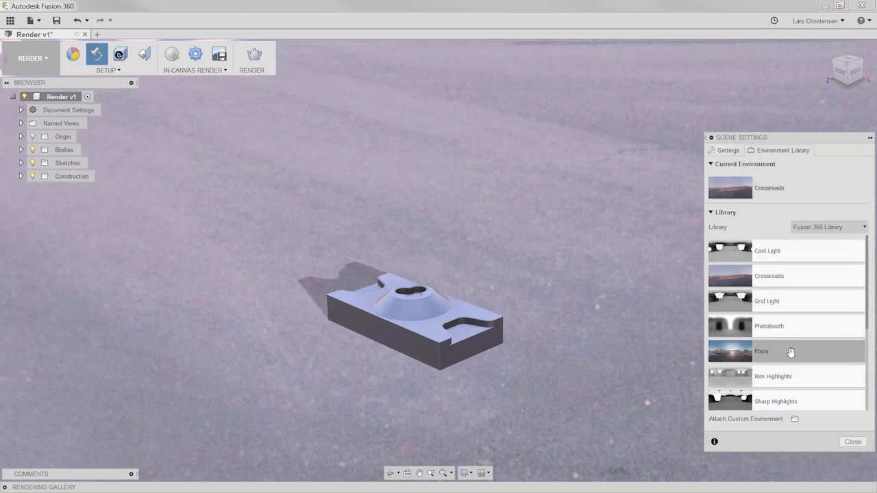
{"action": "left_click_drag", "start_coordinate": [791, 352], "coordinate": [586, 286]}
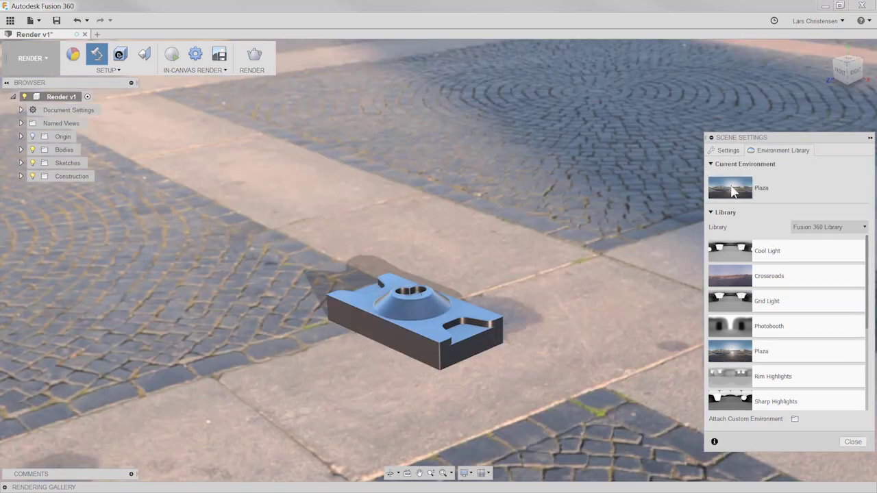
Step: Enable Flatten Ground, toggling it off and on again to compare
{"action": "left_click", "coordinate": [723, 150]}
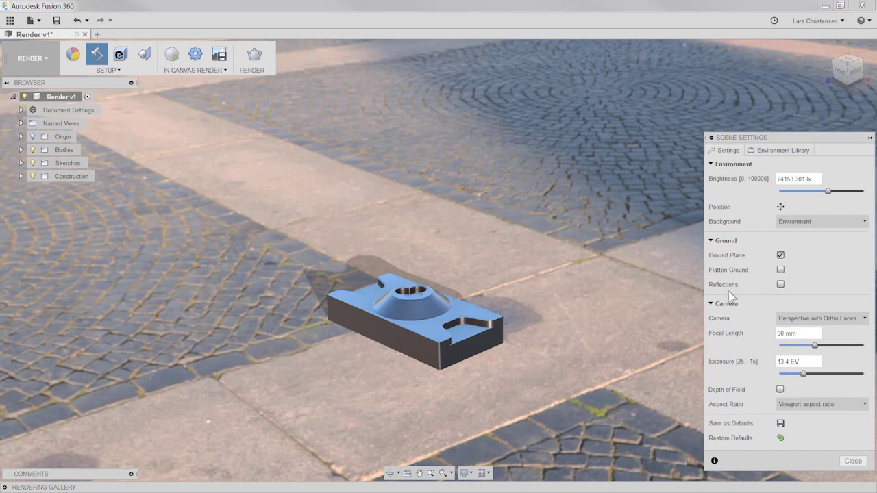
{"action": "left_click", "coordinate": [780, 270]}
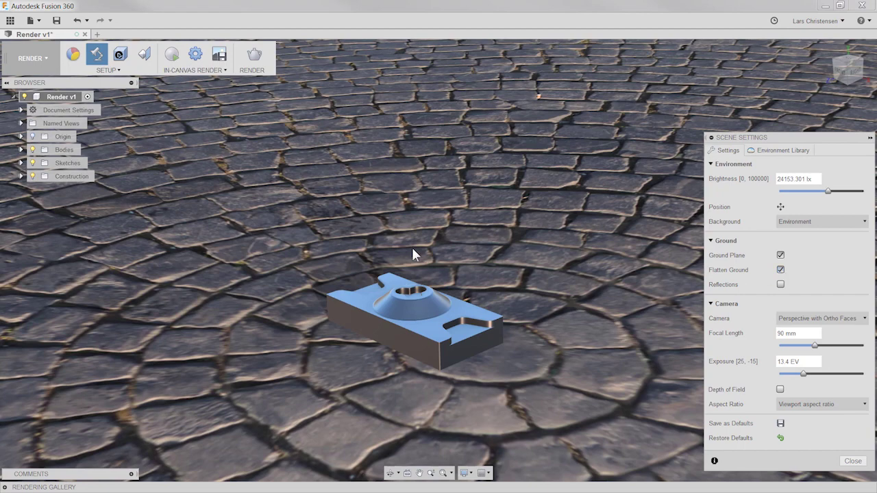
{"action": "scroll", "coordinate": [397, 252], "scroll_direction": "down", "scroll_amount": 10}
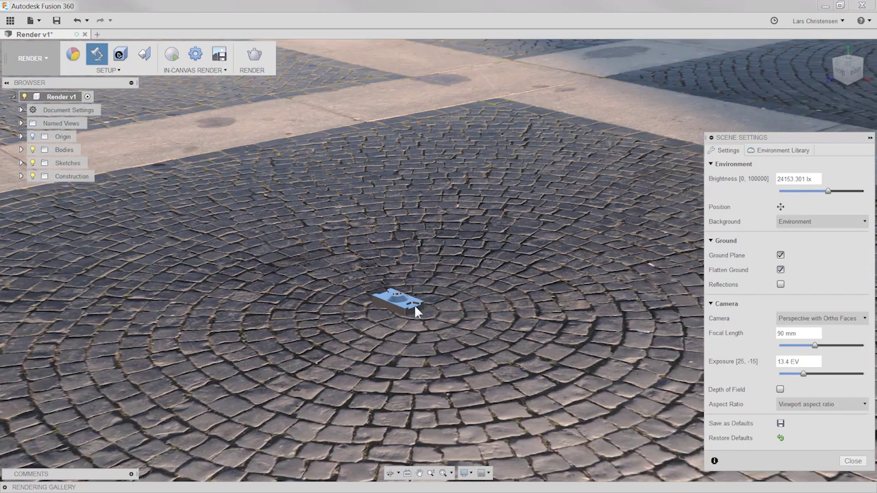
{"action": "left_click", "coordinate": [781, 270]}
{"action": "left_click", "coordinate": [781, 270]}
{"action": "scroll", "coordinate": [402, 309], "scroll_direction": "up", "scroll_amount": 6}
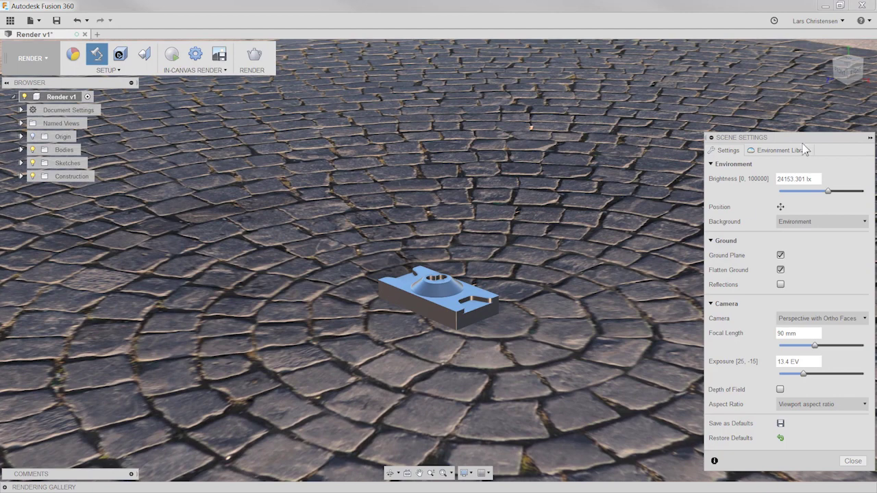
{"action": "left_click", "coordinate": [802, 150]}
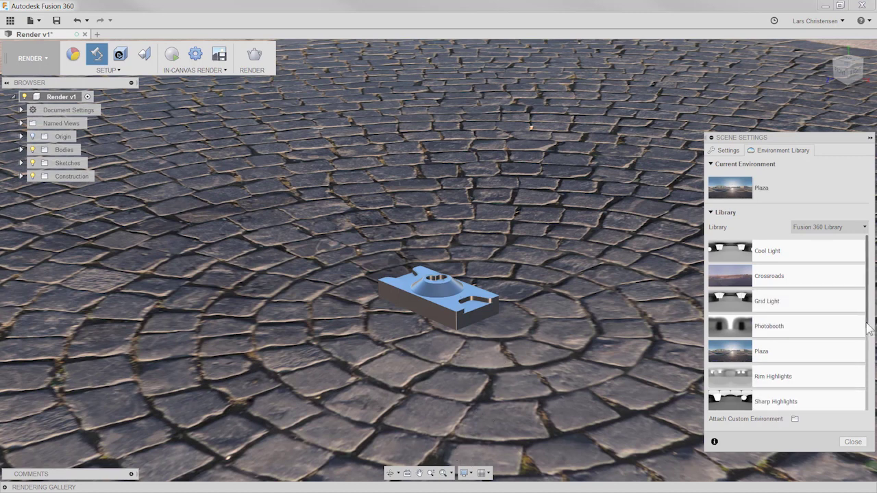
Step: Apply the Photobooth studio environment from the Environment Library
{"action": "scroll", "coordinate": [869, 330], "scroll_direction": "down", "scroll_amount": 1}
{"action": "scroll", "coordinate": [869, 315], "scroll_direction": "up", "scroll_amount": 1}
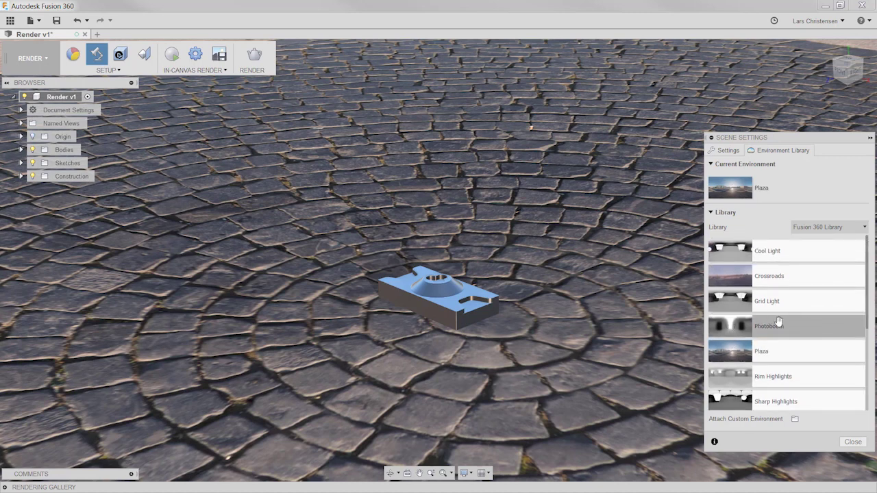
{"action": "left_click_drag", "start_coordinate": [802, 327], "coordinate": [604, 212]}
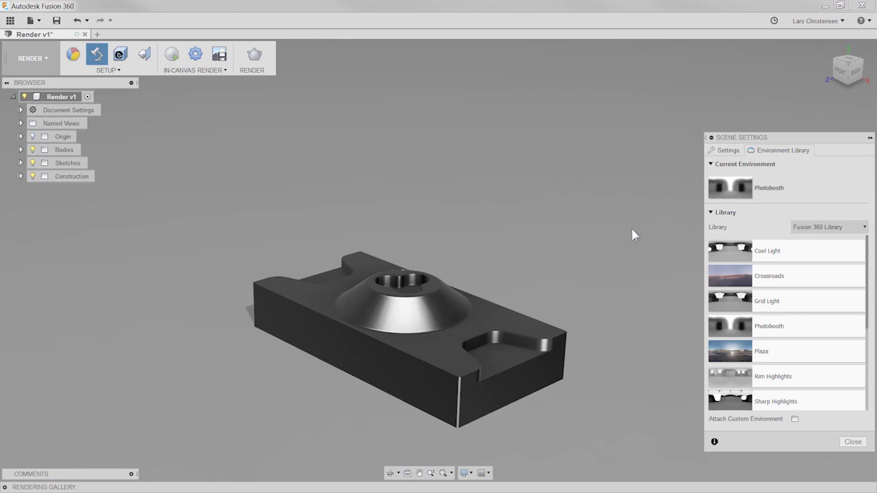
Step: Test a 10 mm camera focal length, then set it to 90
{"action": "left_click", "coordinate": [729, 151]}
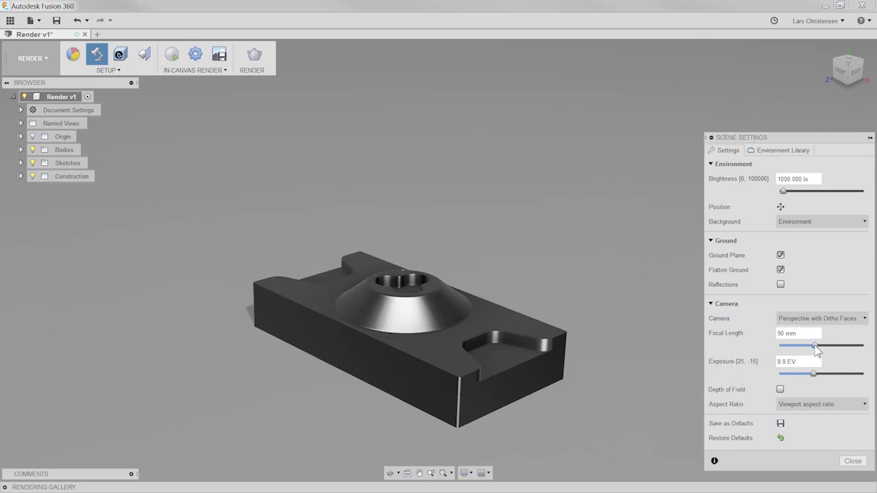
{"action": "left_click_drag", "start_coordinate": [817, 350], "coordinate": [706, 333]}
{"action": "type", "text": "90"}
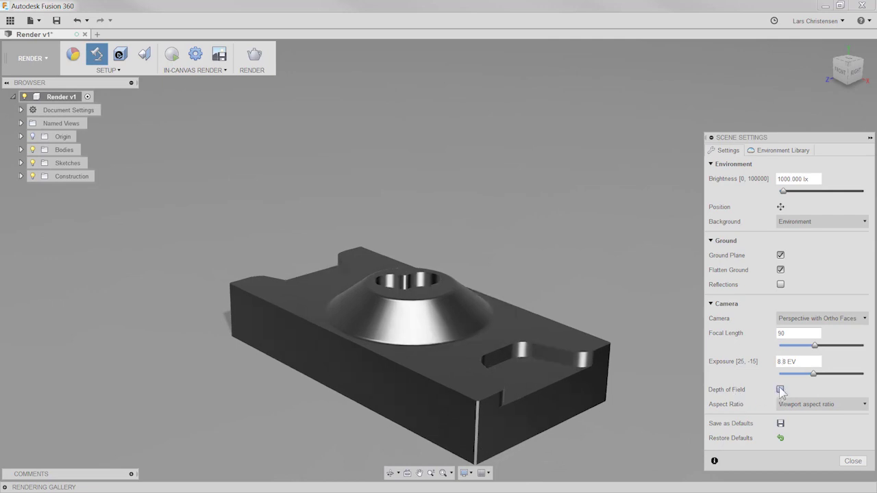
Step: Enable depth of field, accept the ray tracing warning, and set the focus point on the part
{"action": "left_click", "coordinate": [780, 389]}
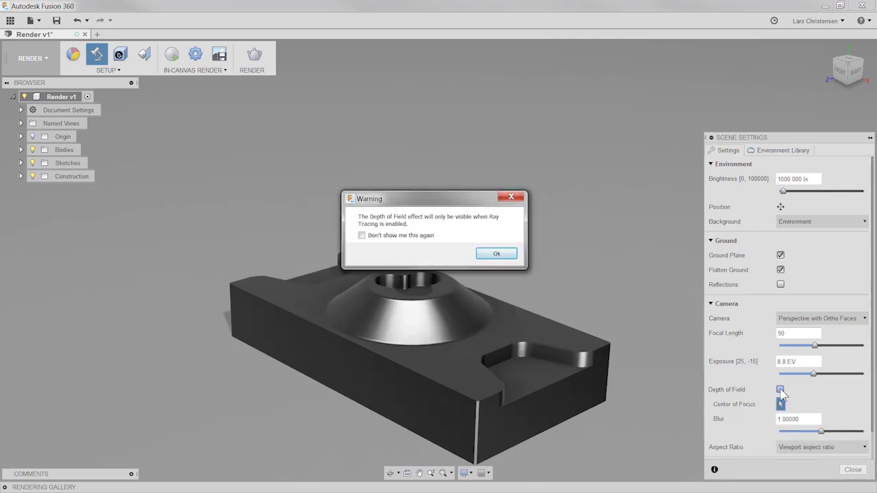
{"action": "left_click", "coordinate": [505, 253]}
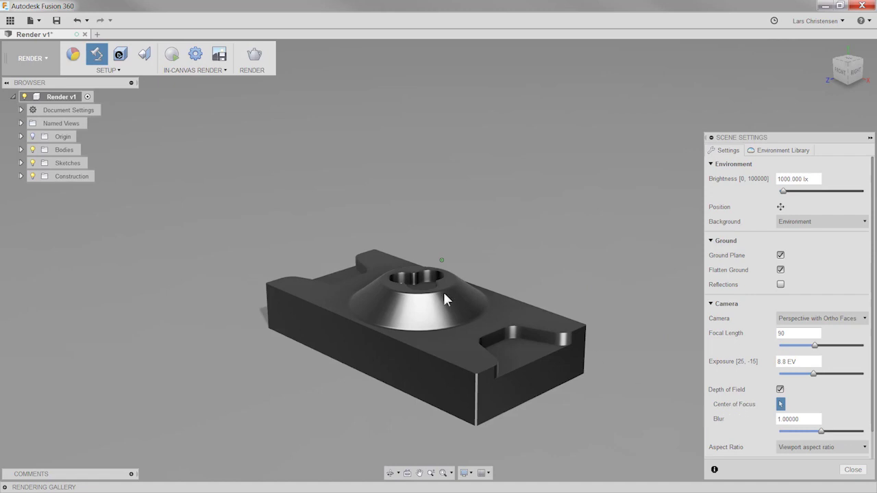
{"action": "left_click", "coordinate": [273, 285]}
Step: Reduce the depth-of-field blur, then switch depth of field off and bring up the environment library
{"action": "left_click_drag", "start_coordinate": [821, 431], "coordinate": [792, 435]}
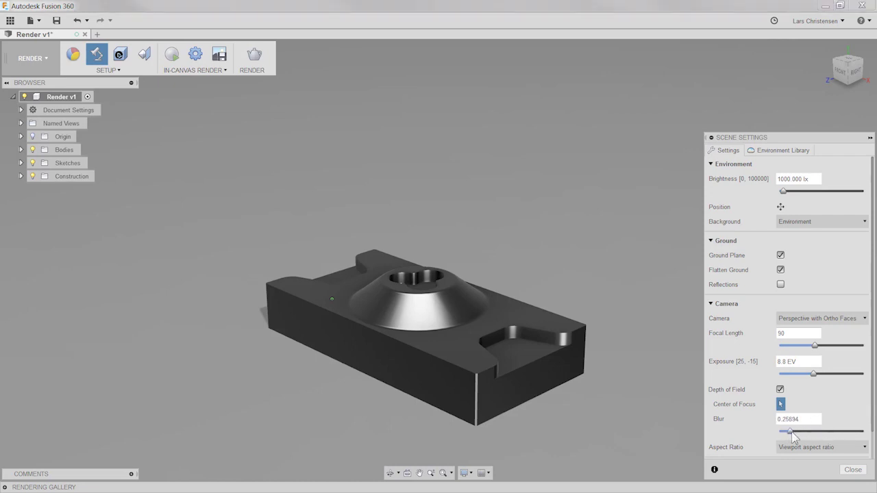
{"action": "left_click", "coordinate": [780, 389]}
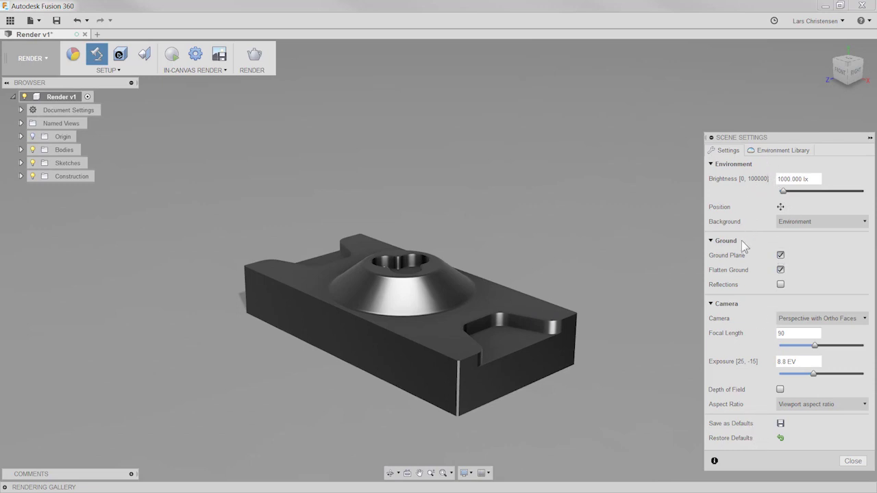
{"action": "left_click", "coordinate": [764, 152]}
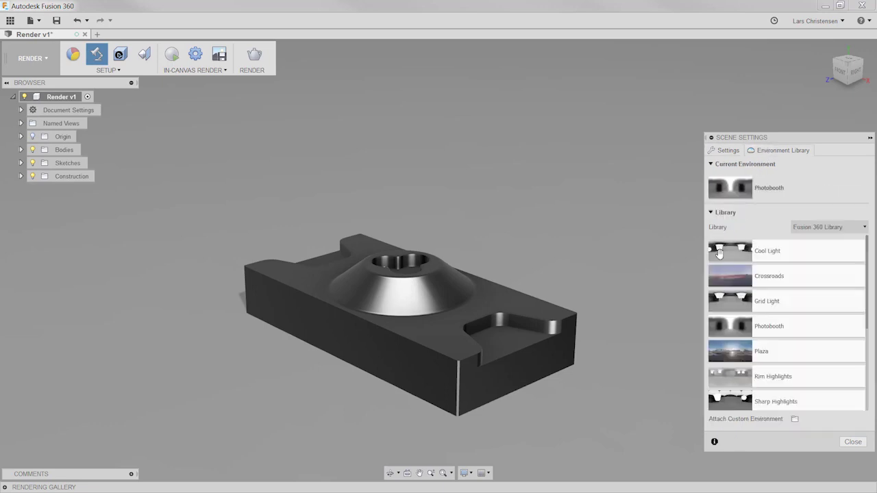
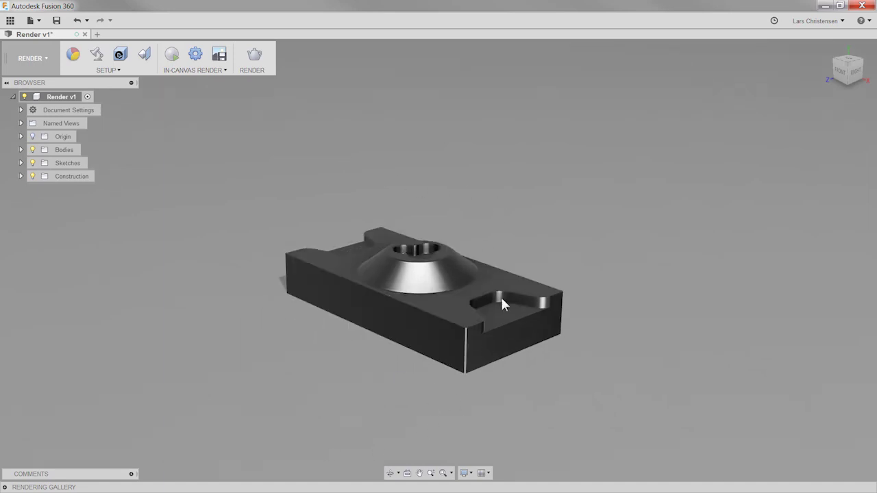
Step: Switch to the Model workspace and start a new sketch on the plate's front face
{"action": "middle_click_drag", "start_coordinate": [501, 296], "coordinate": [368, 249], "text": "shift"}
{"action": "scroll", "coordinate": [368, 249], "scroll_direction": "up", "scroll_amount": 3}
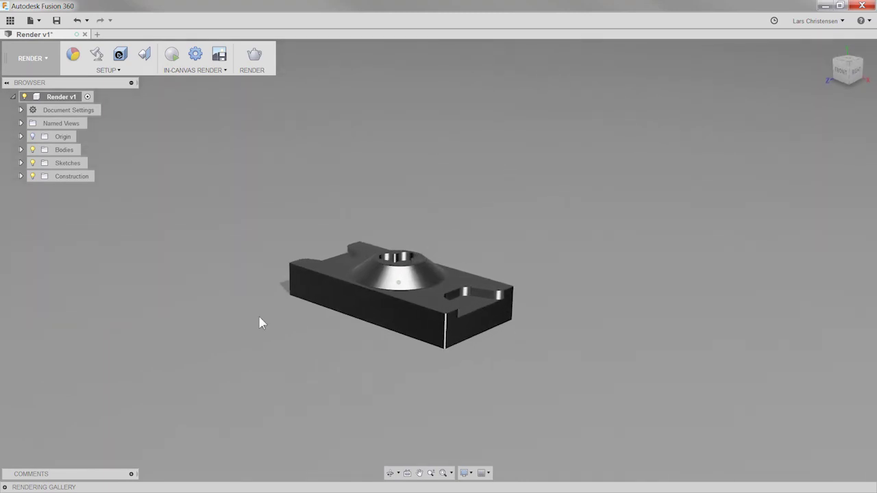
{"action": "left_click", "coordinate": [31, 60]}
{"action": "left_click", "coordinate": [31, 85]}
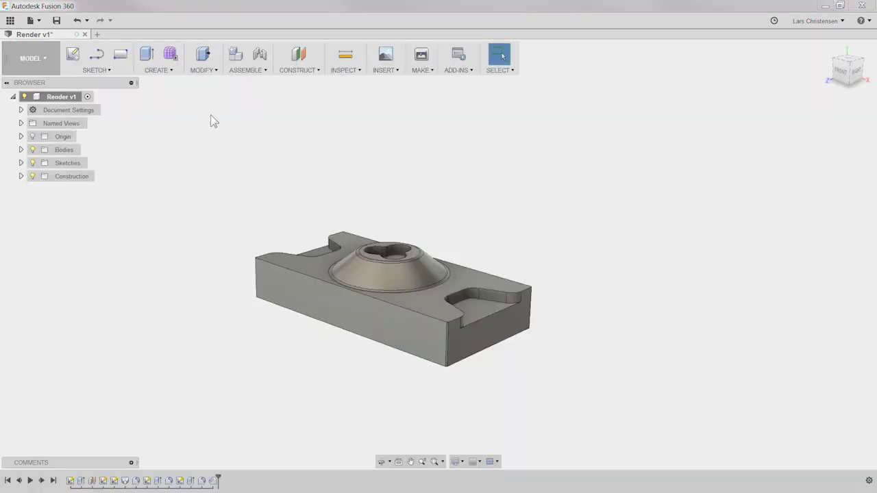
{"action": "right_click", "coordinate": [151, 205]}
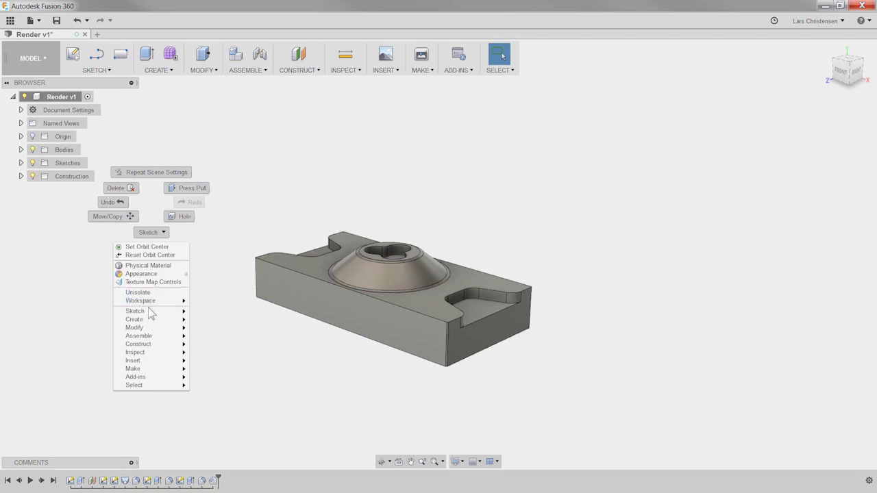
{"action": "left_click", "coordinate": [81, 304]}
{"action": "left_click", "coordinate": [358, 323]}
{"action": "right_click", "coordinate": [358, 324]}
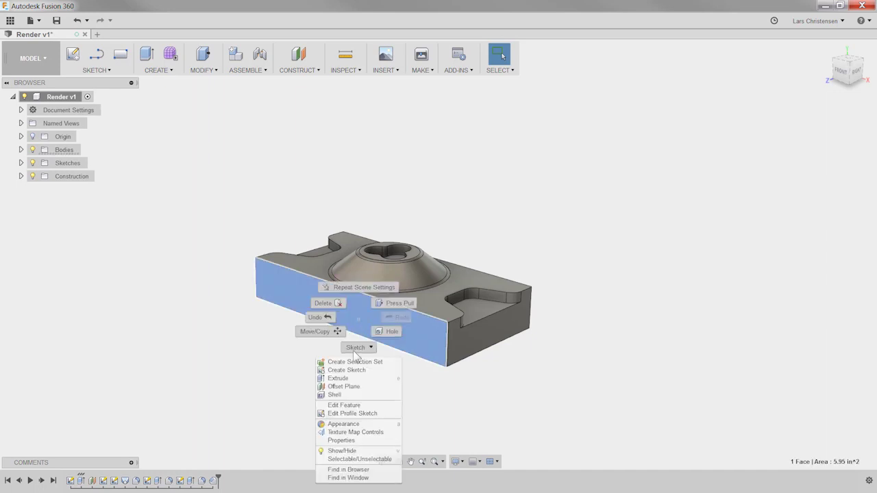
{"action": "key", "text": "Escape"}
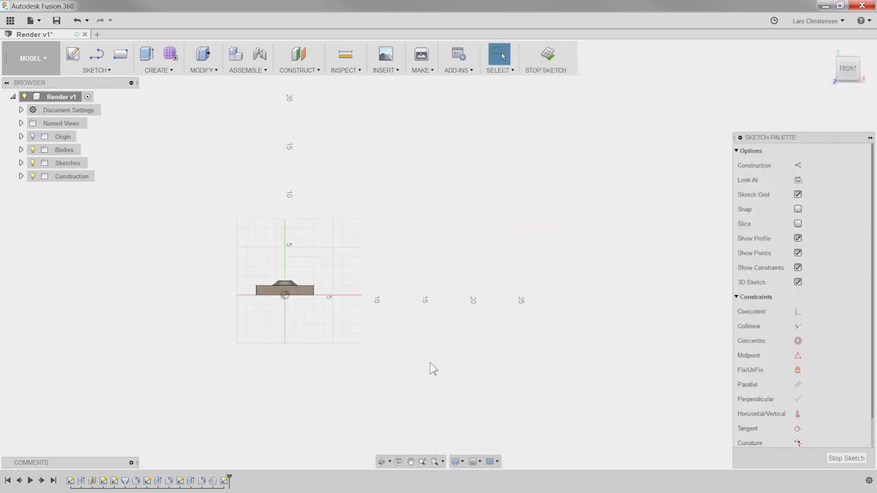
Step: Draw a closed L-shaped floor-and-wall outline with the Line tool, then tilt into 3D view
{"action": "key", "text": "l"}
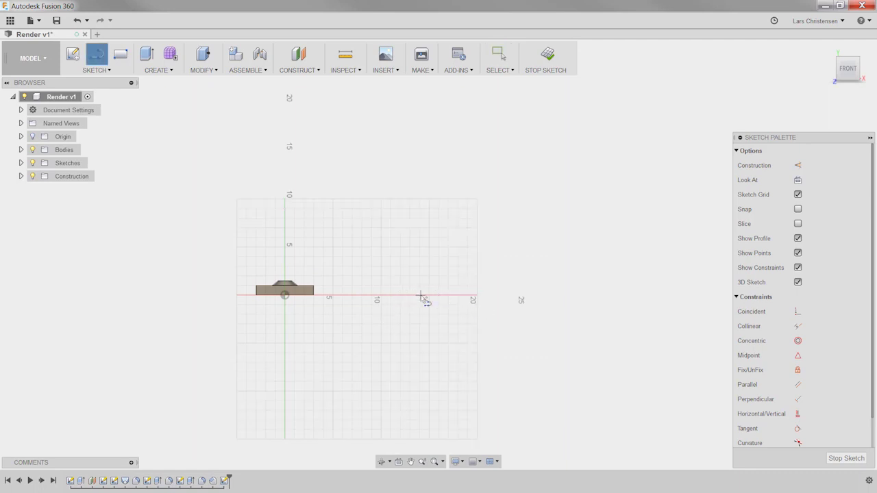
{"action": "left_click", "coordinate": [285, 295]}
{"action": "left_click_drag", "start_coordinate": [399, 300], "coordinate": [163, 300]}
{"action": "left_click", "coordinate": [159, 115]}
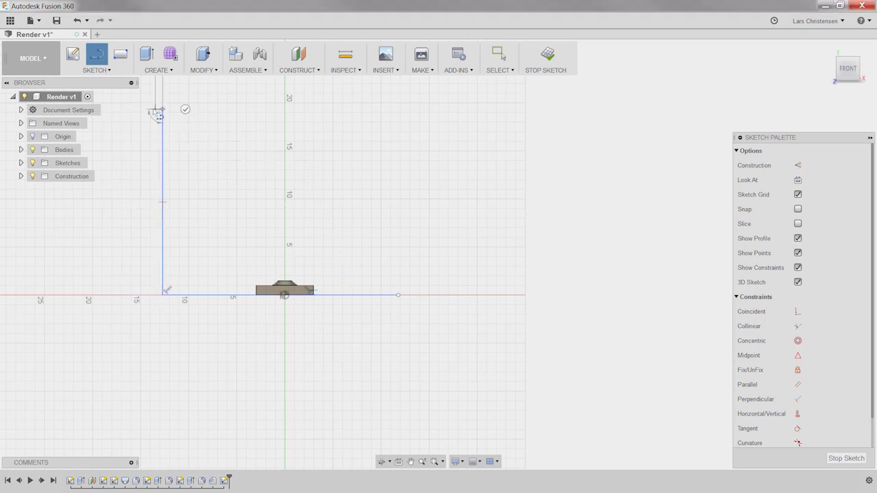
{"action": "mouse_move", "coordinate": [158, 113]}
{"action": "left_mouse_down"}
{"action": "mouse_move", "coordinate": [157, 310]}
{"action": "mouse_move", "coordinate": [288, 322]}
{"action": "mouse_move", "coordinate": [398, 309]}
{"action": "left_mouse_up"}
{"action": "left_click", "coordinate": [398, 296]}
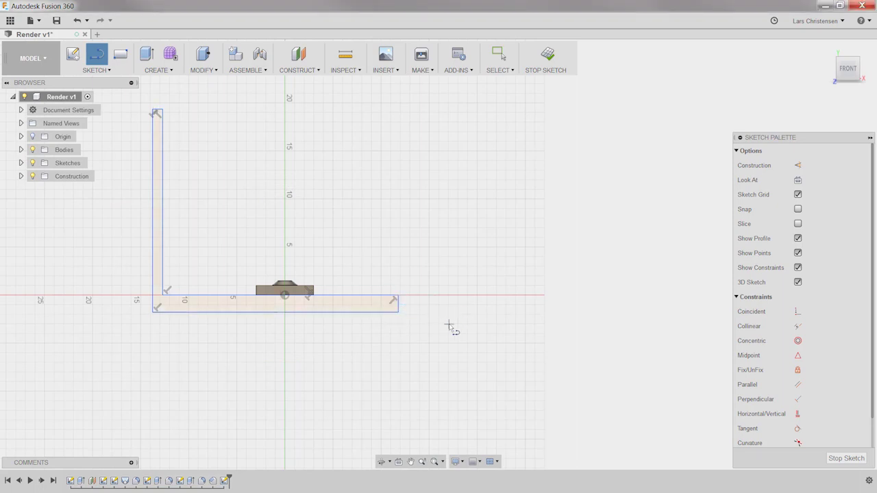
{"action": "middle_click_drag", "start_coordinate": [437, 339], "coordinate": [271, 368], "text": "shift"}
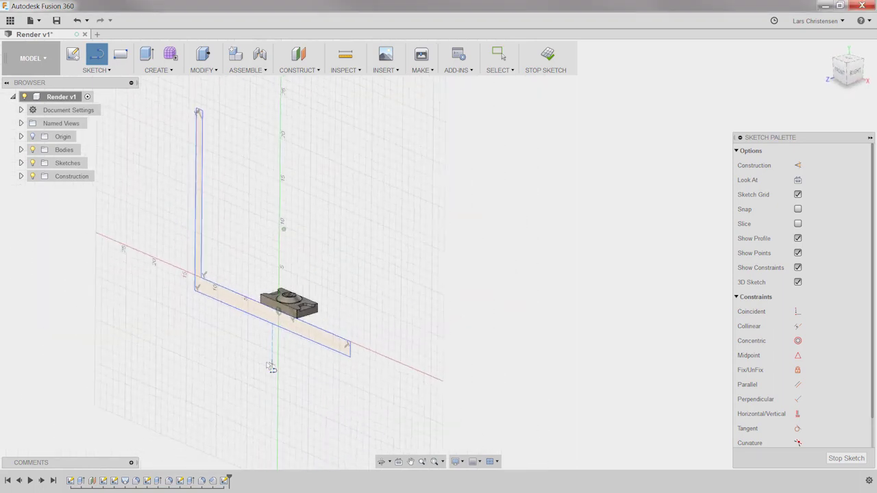
Step: Press Pull the L profile symmetrically to 67.50935 in as a New Body
{"action": "key", "text": "q"}
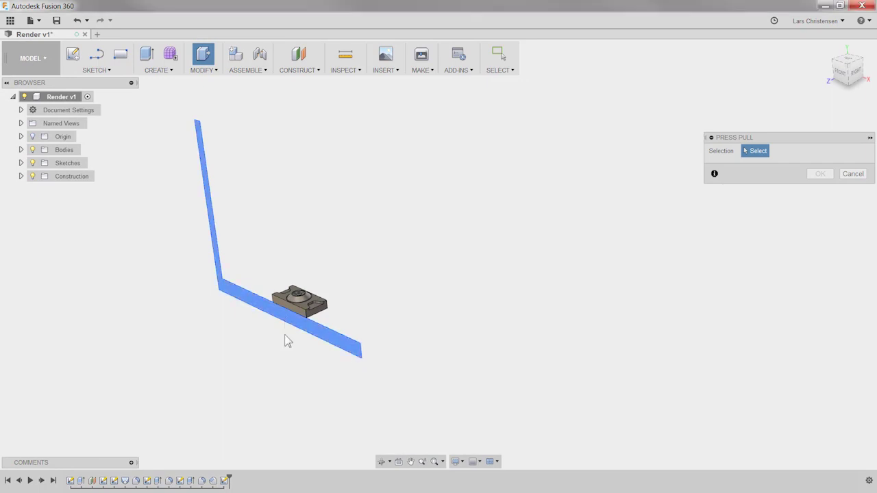
{"action": "left_click", "coordinate": [287, 341]}
{"action": "left_click", "coordinate": [821, 180]}
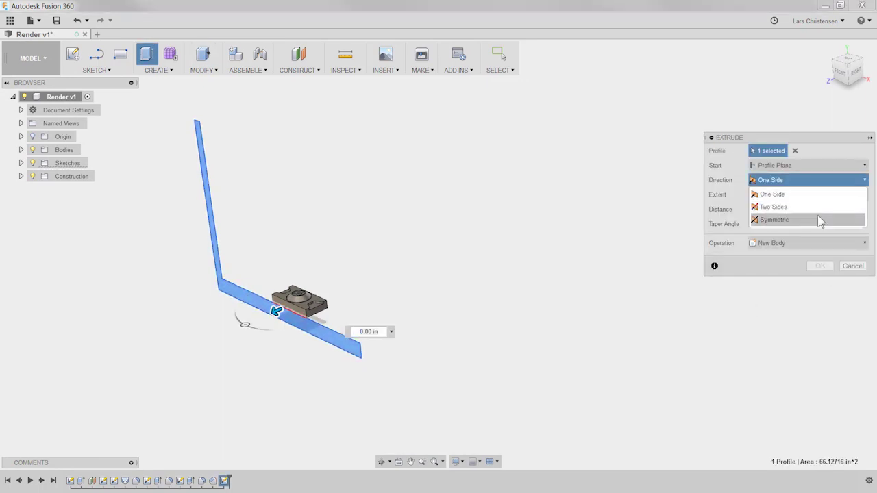
{"action": "left_click", "coordinate": [818, 218]}
{"action": "left_click_drag", "start_coordinate": [276, 310], "coordinate": [507, 394]}
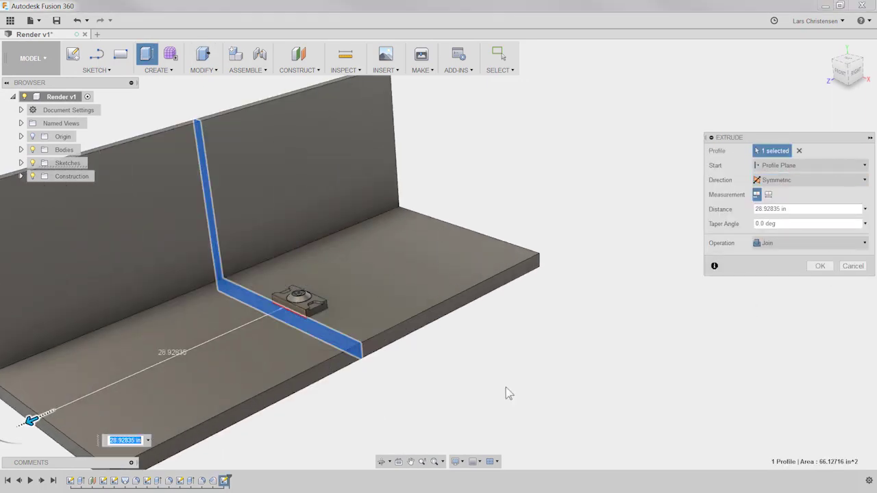
{"action": "scroll", "coordinate": [529, 342], "scroll_direction": "down", "scroll_amount": 4}
{"action": "left_click_drag", "start_coordinate": [232, 384], "coordinate": [82, 466]}
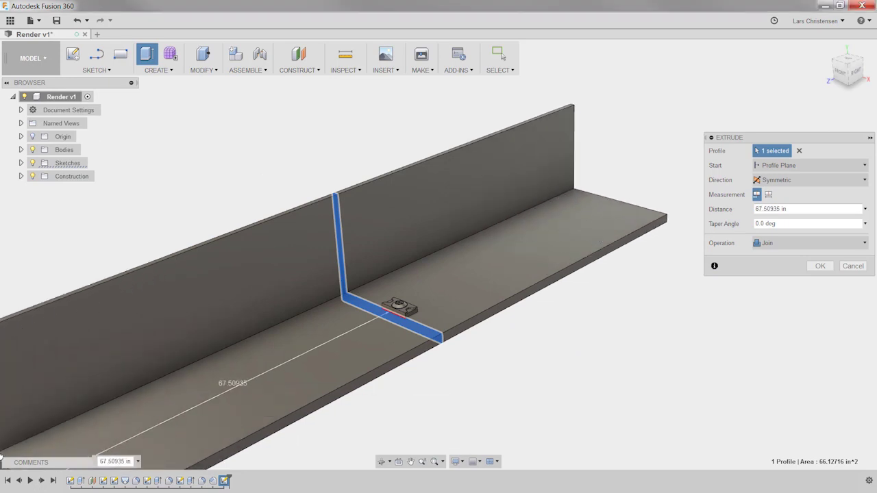
{"action": "left_click", "coordinate": [795, 243]}
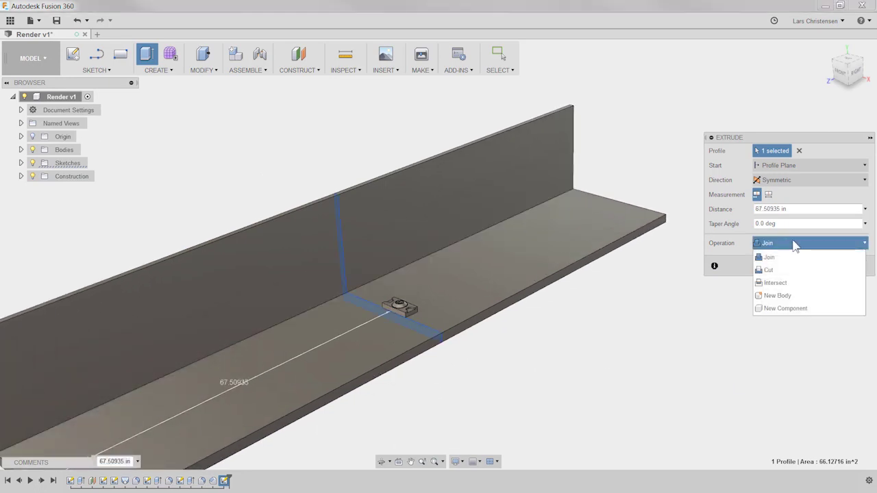
{"action": "left_click", "coordinate": [800, 296]}
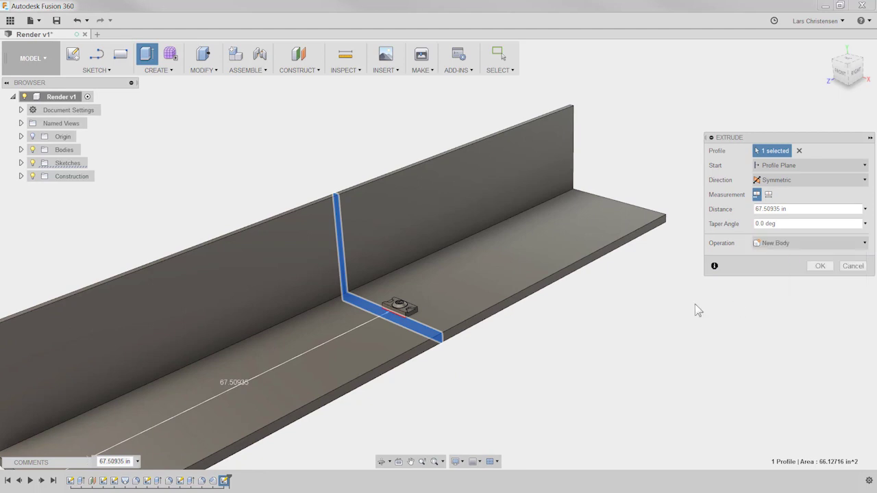
{"action": "left_click", "coordinate": [820, 266]}
{"action": "scroll", "coordinate": [383, 370], "scroll_direction": "down", "scroll_amount": 3}
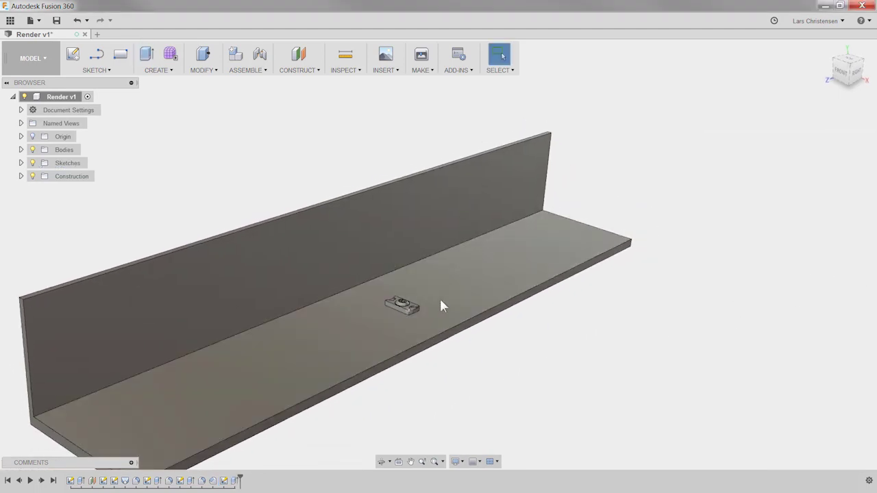
{"action": "scroll", "coordinate": [439, 343], "scroll_direction": "up", "scroll_amount": 2}
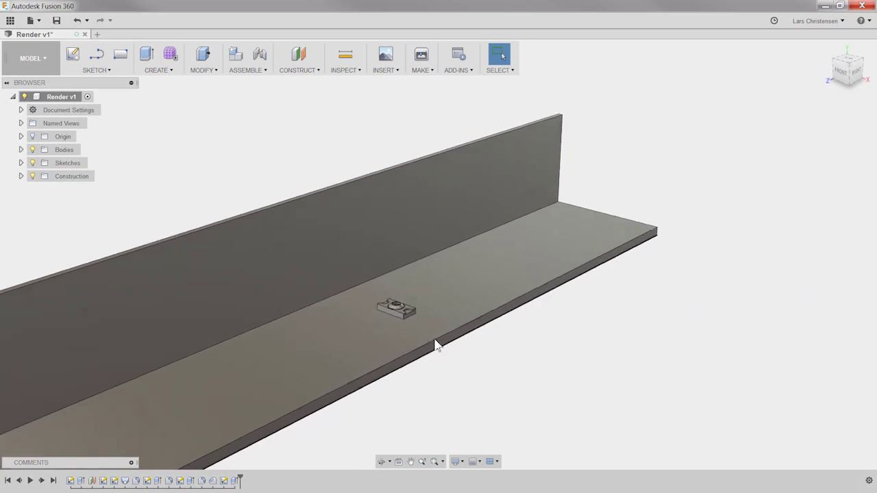
{"action": "scroll", "coordinate": [400, 312], "scroll_direction": "up", "scroll_amount": 5}
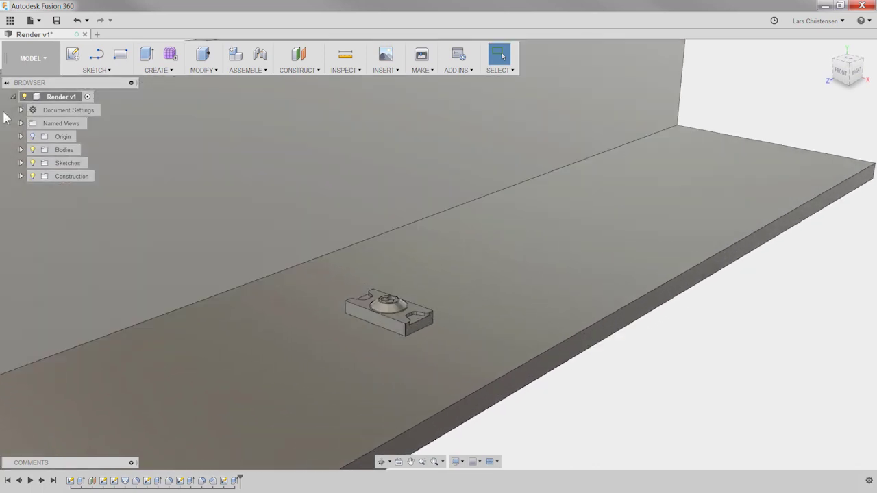
Step: Switch to the Render workspace and zoom and orbit toward the plate on the backdrop
{"action": "left_click", "coordinate": [29, 60]}
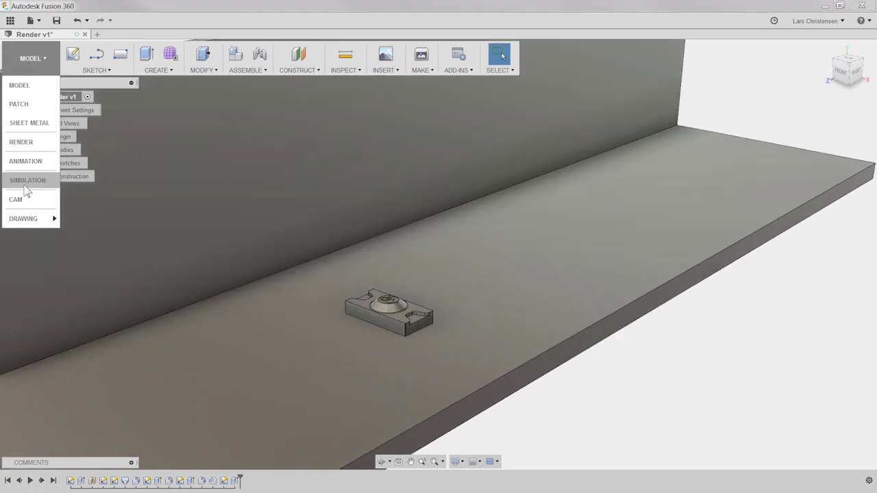
{"action": "left_click", "coordinate": [28, 142]}
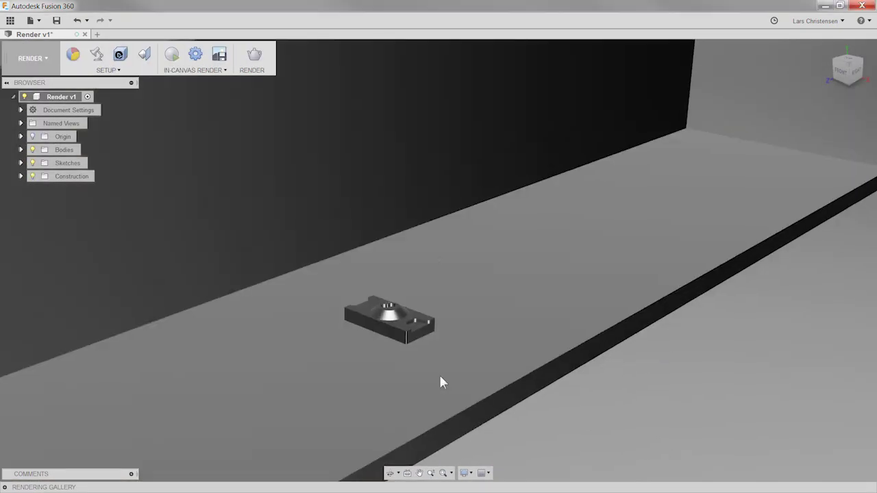
{"action": "scroll", "coordinate": [333, 292], "scroll_direction": "up", "scroll_amount": 4}
{"action": "scroll", "coordinate": [318, 296], "scroll_direction": "up", "scroll_amount": 3}
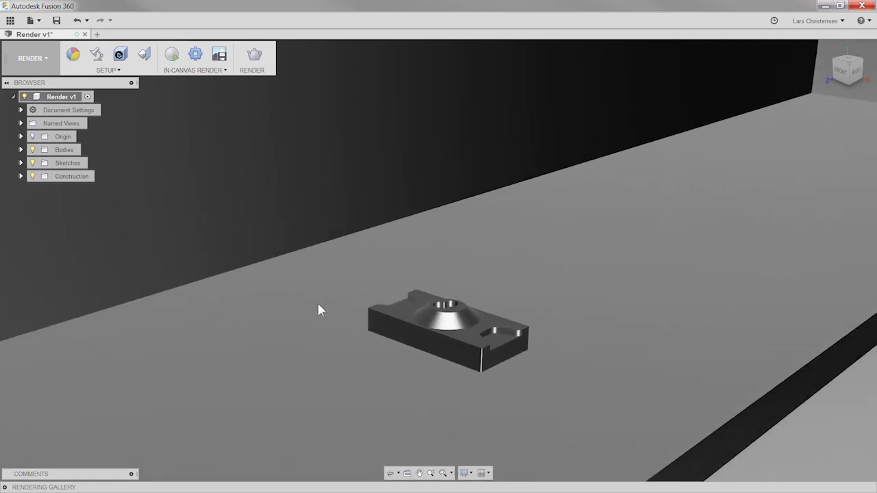
{"action": "scroll", "coordinate": [297, 305], "scroll_direction": "up", "scroll_amount": 2}
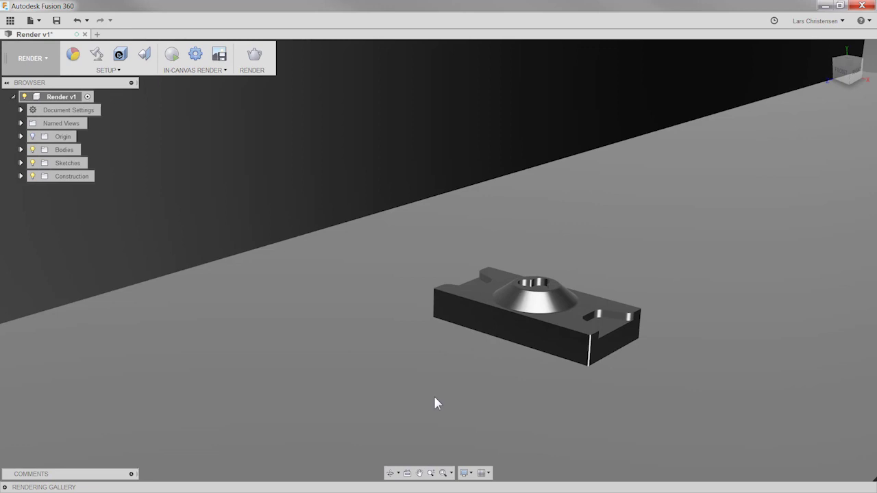
{"action": "middle_click_drag", "start_coordinate": [436, 403], "coordinate": [404, 394], "text": "shift"}
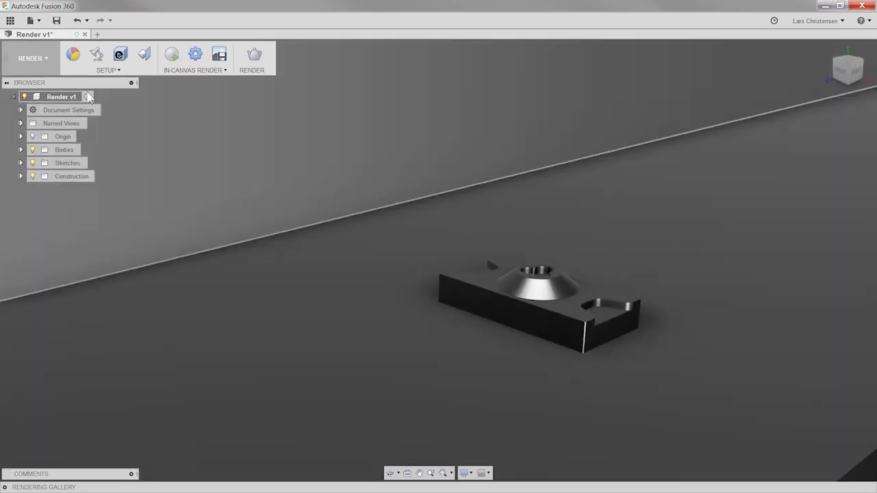
Step: Apply the Cherry - Glossy wood appearance to the floor face
{"action": "left_click", "coordinate": [72, 55]}
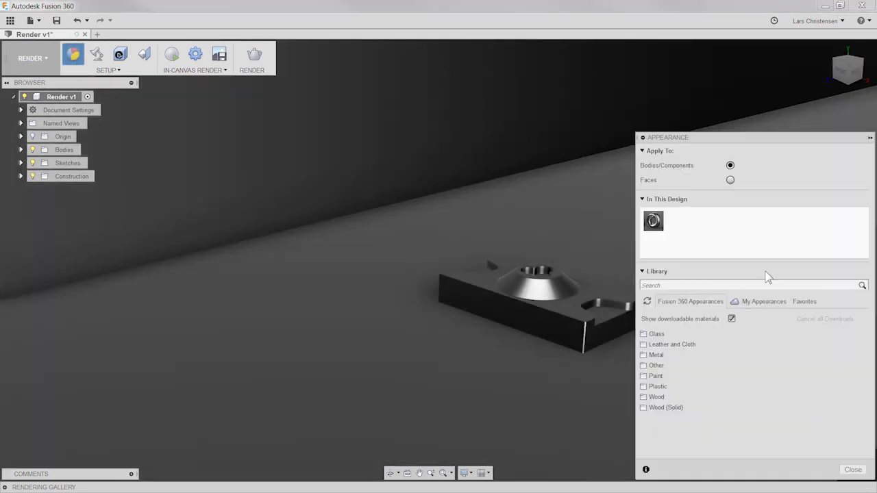
{"action": "left_click", "coordinate": [655, 399]}
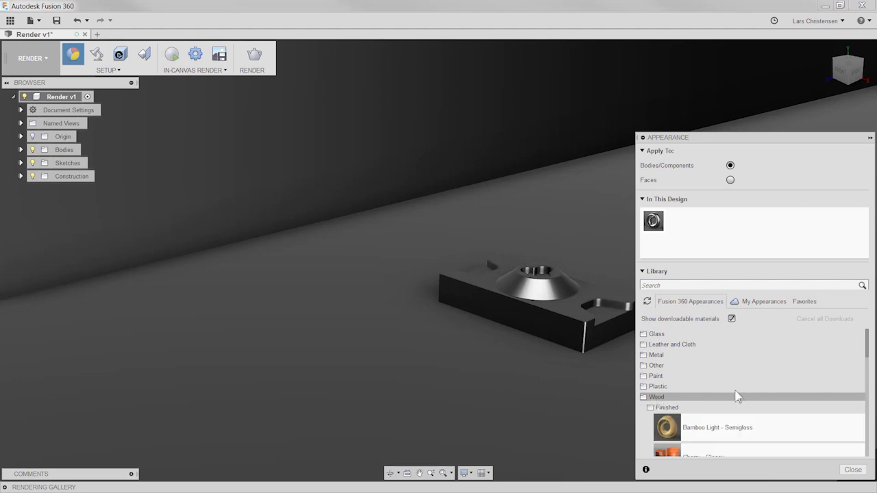
{"action": "scroll", "coordinate": [770, 383], "scroll_direction": "down", "scroll_amount": 4}
{"action": "scroll", "coordinate": [771, 383], "scroll_direction": "down", "scroll_amount": 3}
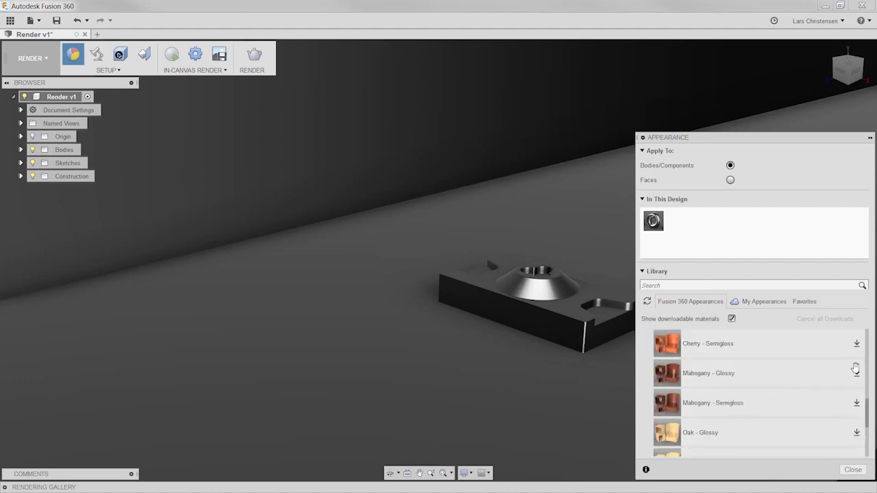
{"action": "scroll", "coordinate": [804, 404], "scroll_direction": "up", "scroll_amount": 5}
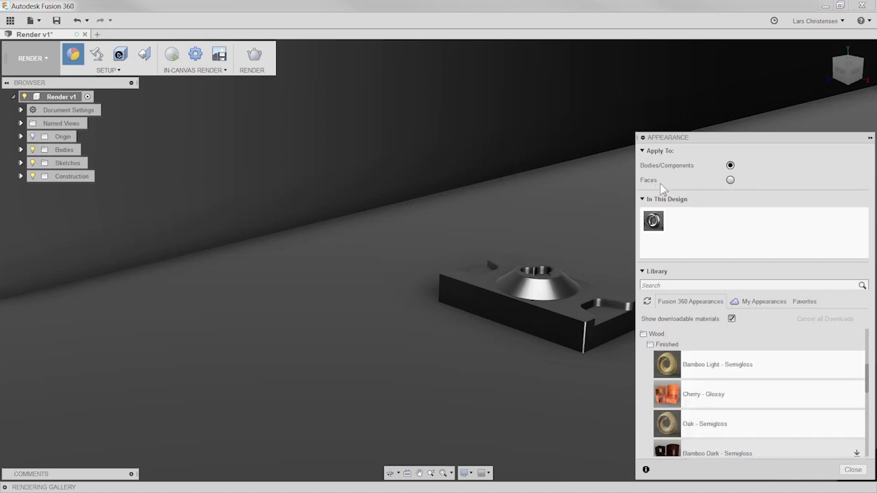
{"action": "left_click", "coordinate": [731, 180]}
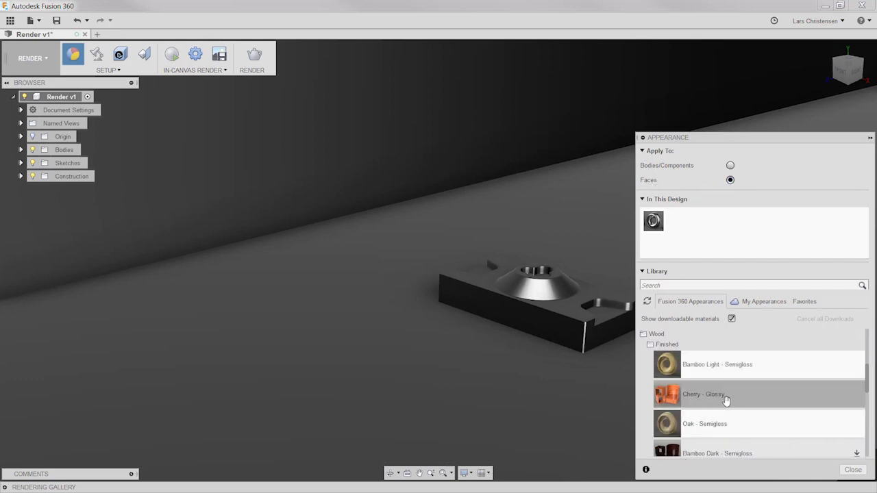
{"action": "left_click_drag", "start_coordinate": [727, 401], "coordinate": [232, 393]}
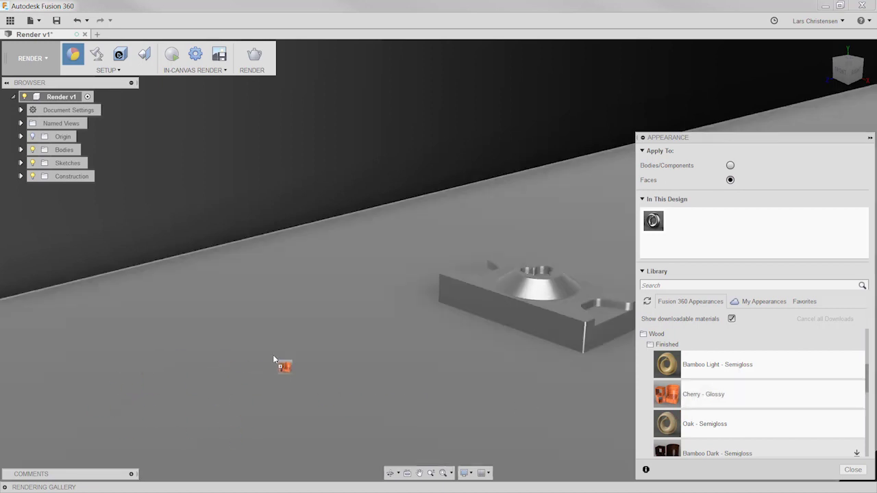
{"action": "left_click_drag", "start_coordinate": [213, 430], "coordinate": [211, 430]}
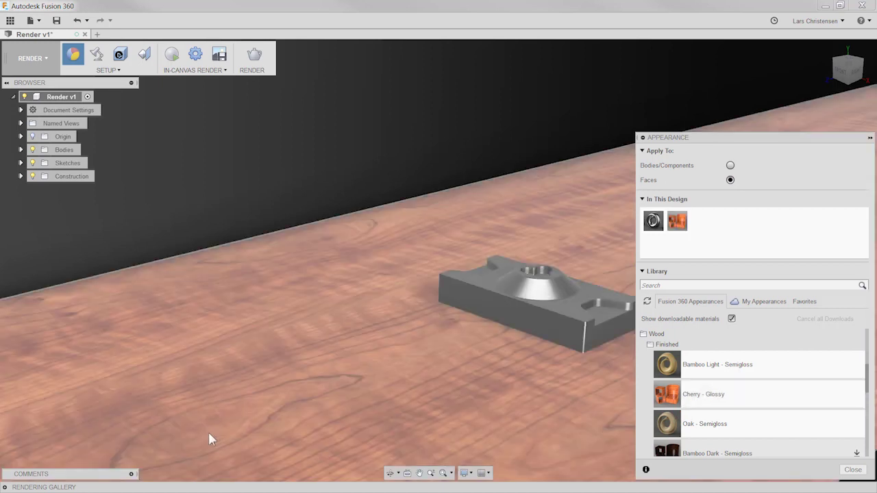
Step: Paint the back wall with Enamel Glossy (White) from Paint > Glossy and close the library
{"action": "scroll", "coordinate": [130, 368], "scroll_direction": "down", "scroll_amount": 3}
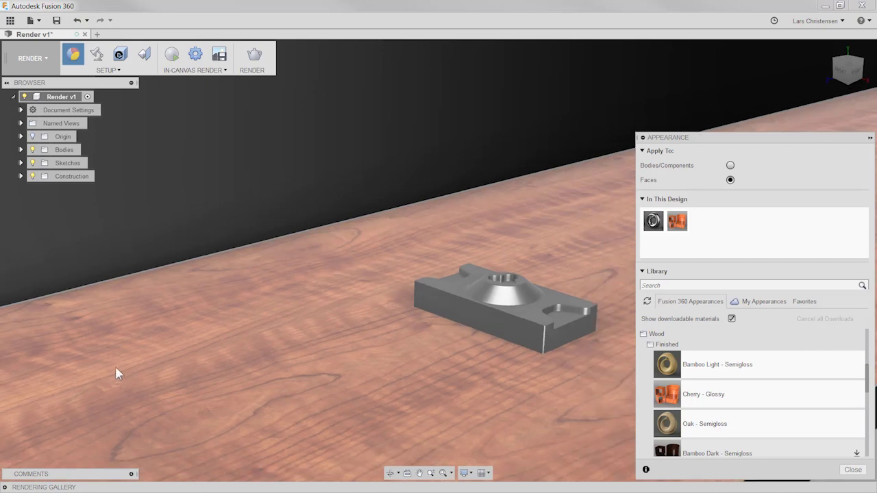
{"action": "scroll", "coordinate": [589, 375], "scroll_direction": "up", "scroll_amount": 4}
{"action": "scroll", "coordinate": [586, 374], "scroll_direction": "up", "scroll_amount": 2}
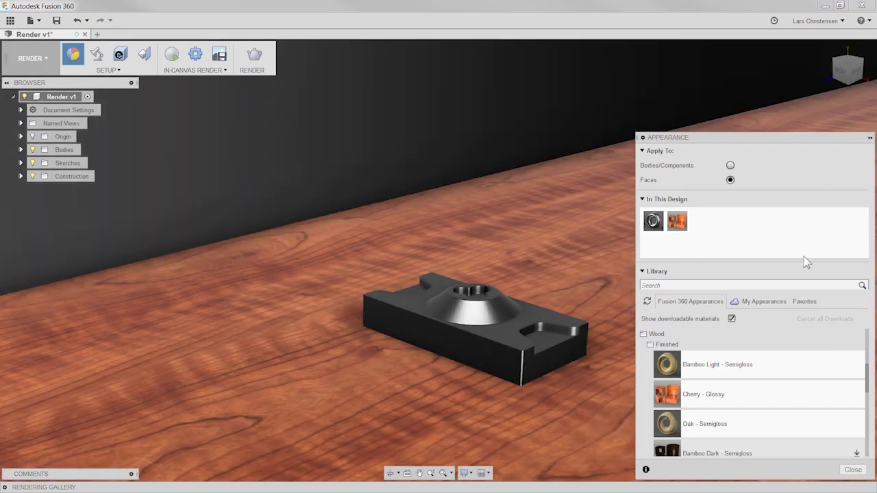
{"action": "left_click", "coordinate": [706, 394]}
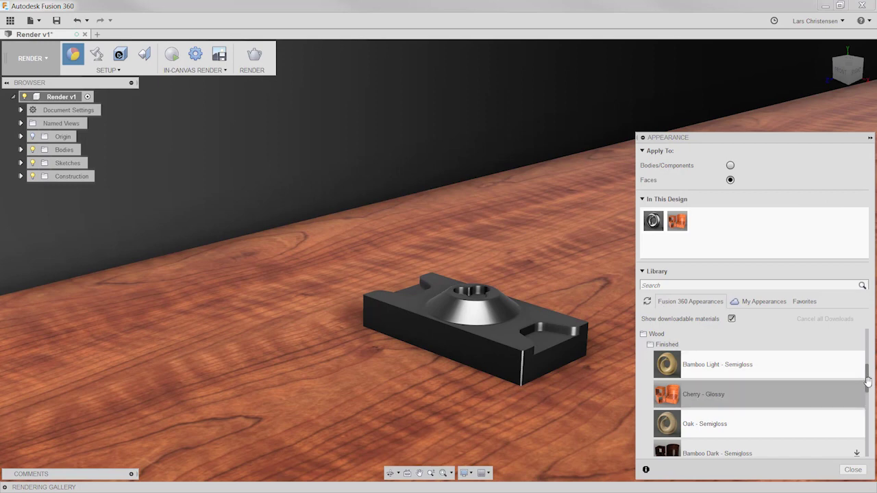
{"action": "scroll", "coordinate": [868, 368], "scroll_direction": "up", "scroll_amount": 3}
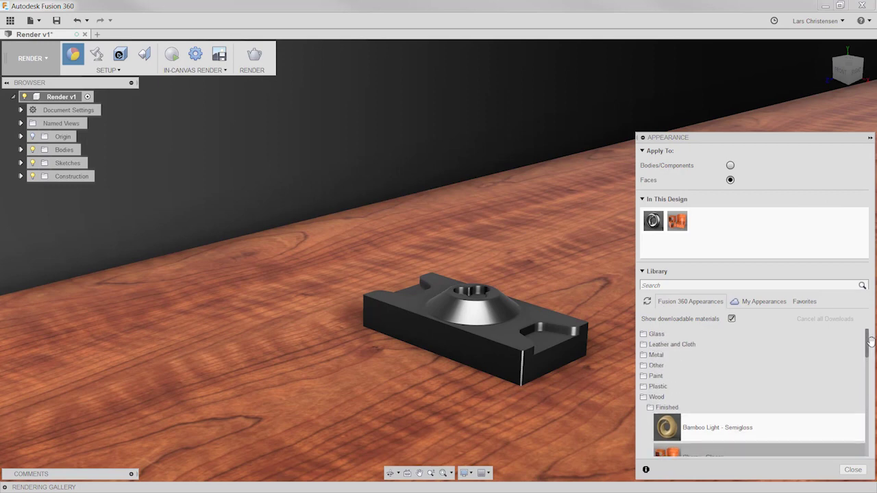
{"action": "left_click", "coordinate": [660, 377]}
{"action": "left_click", "coordinate": [697, 390]}
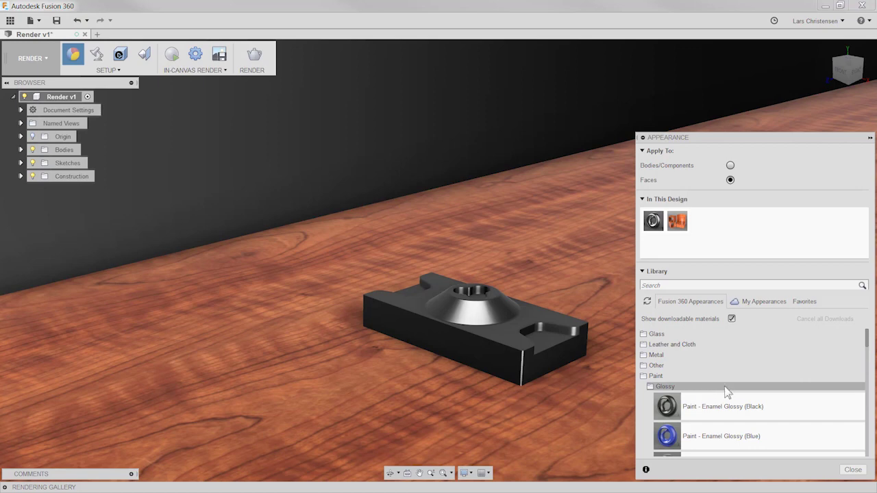
{"action": "scroll", "coordinate": [726, 390], "scroll_direction": "down", "scroll_amount": 5}
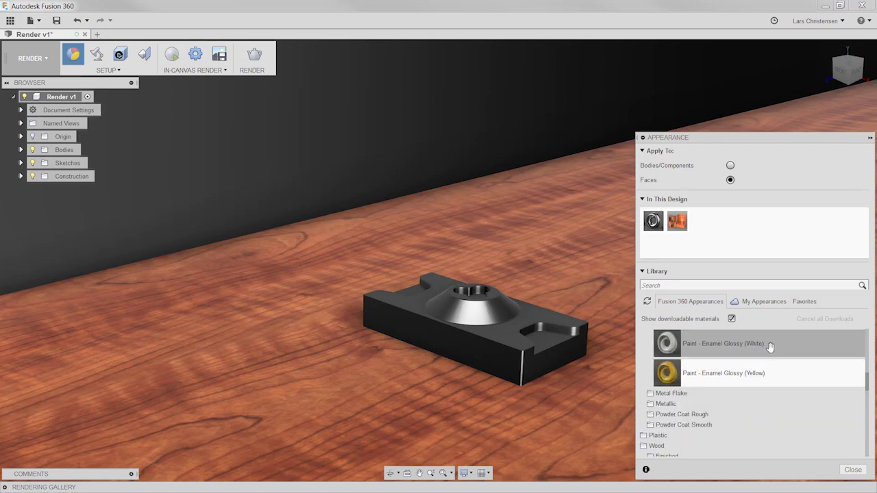
{"action": "left_click_drag", "start_coordinate": [772, 347], "coordinate": [317, 139]}
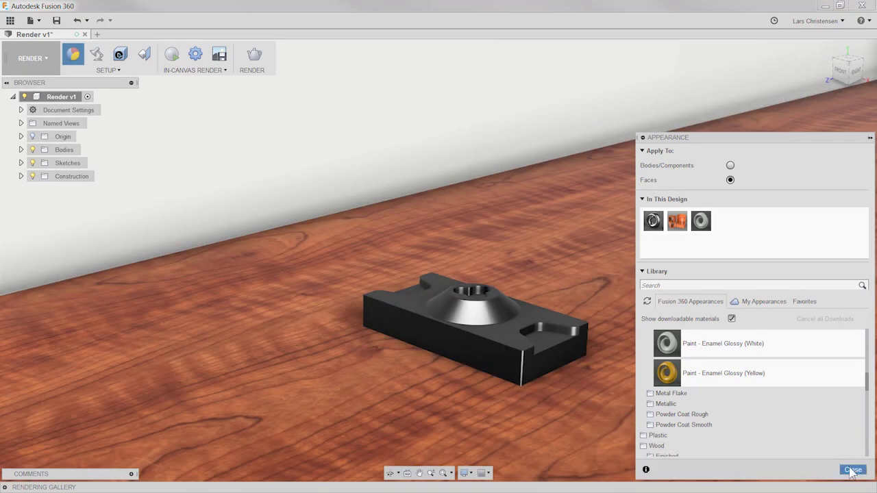
{"action": "left_click", "coordinate": [853, 469]}
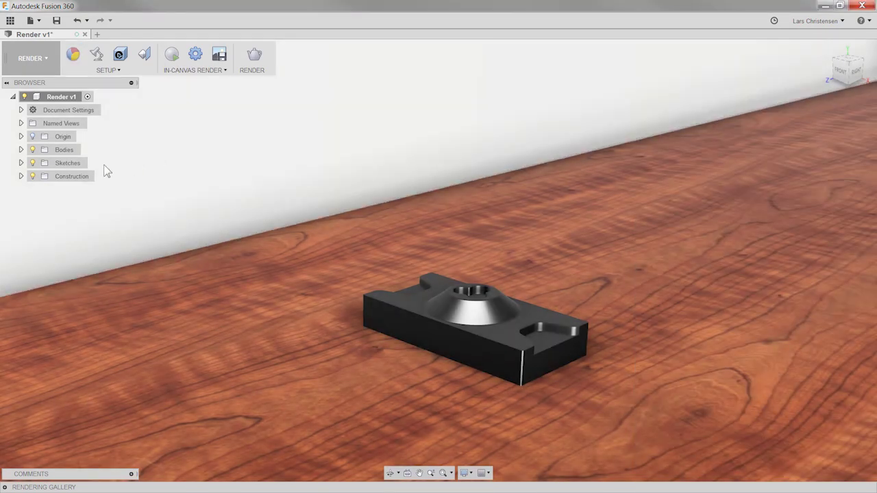
{"action": "scroll", "coordinate": [106, 171], "scroll_direction": "up", "scroll_amount": 2}
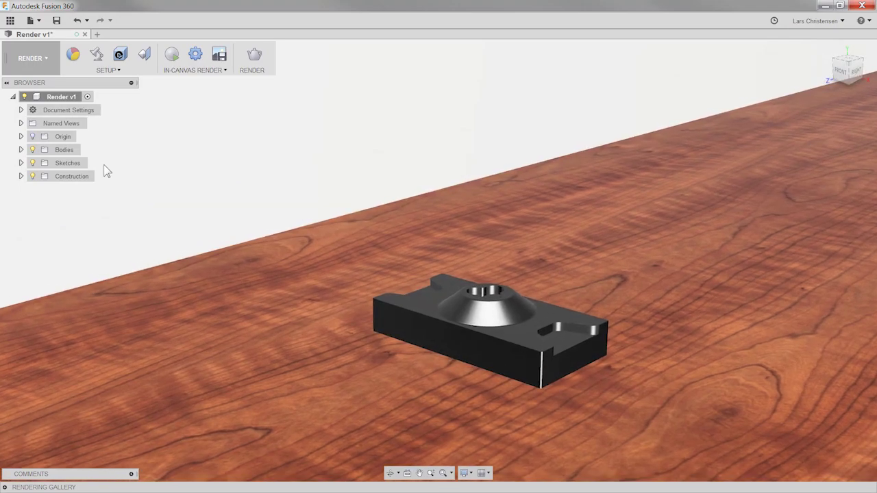
{"action": "scroll", "coordinate": [106, 171], "scroll_direction": "down", "scroll_amount": 3}
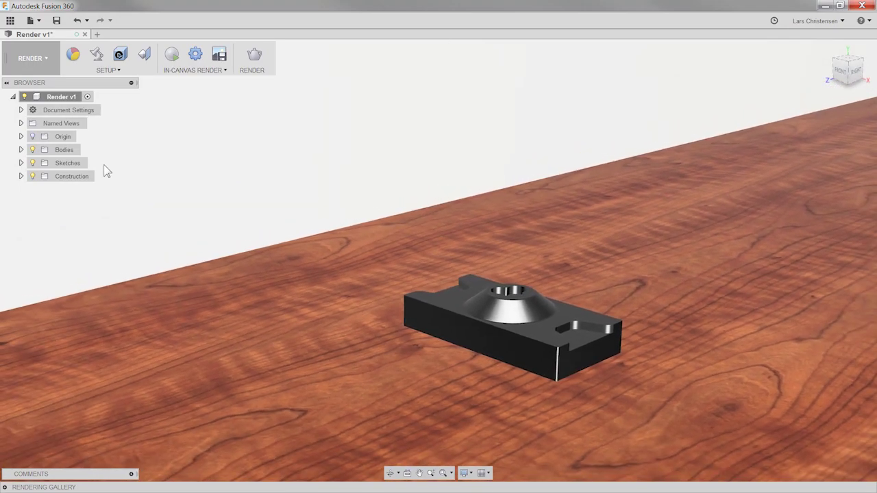
{"action": "scroll", "coordinate": [103, 164], "scroll_direction": "down", "scroll_amount": 5}
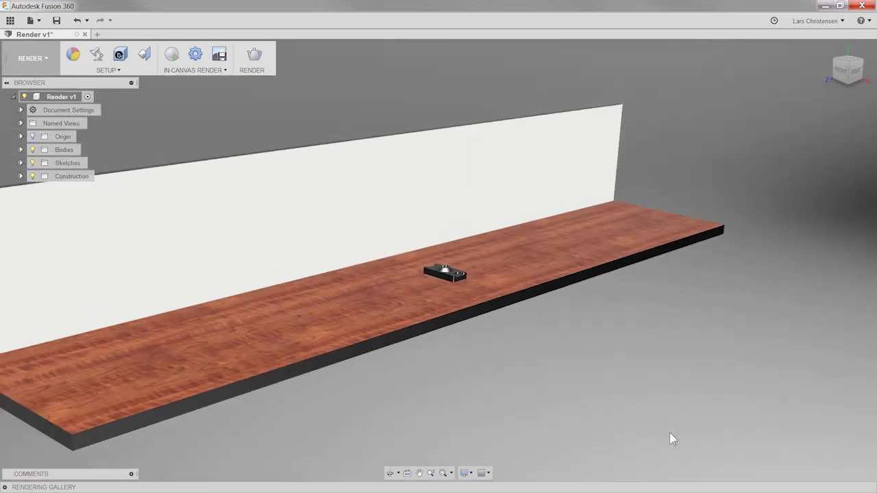
{"action": "scroll", "coordinate": [689, 437], "scroll_direction": "down", "scroll_amount": 5}
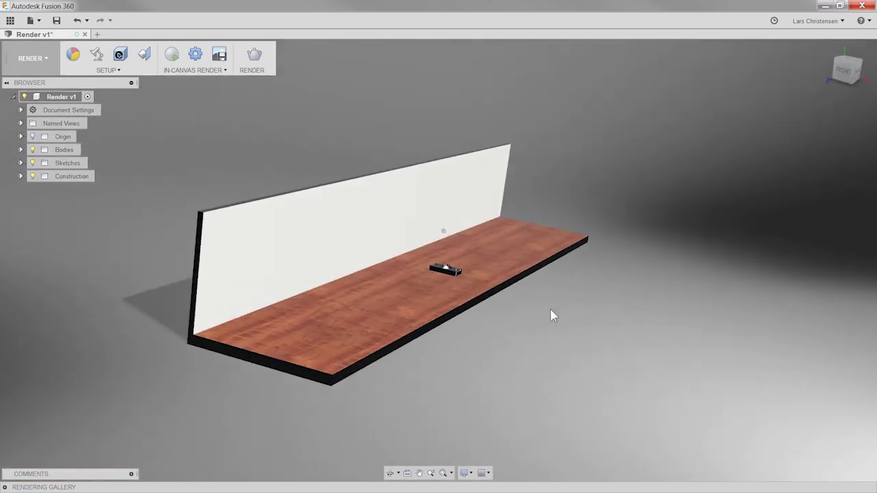
{"action": "scroll", "coordinate": [552, 311], "scroll_direction": "up", "scroll_amount": 8}
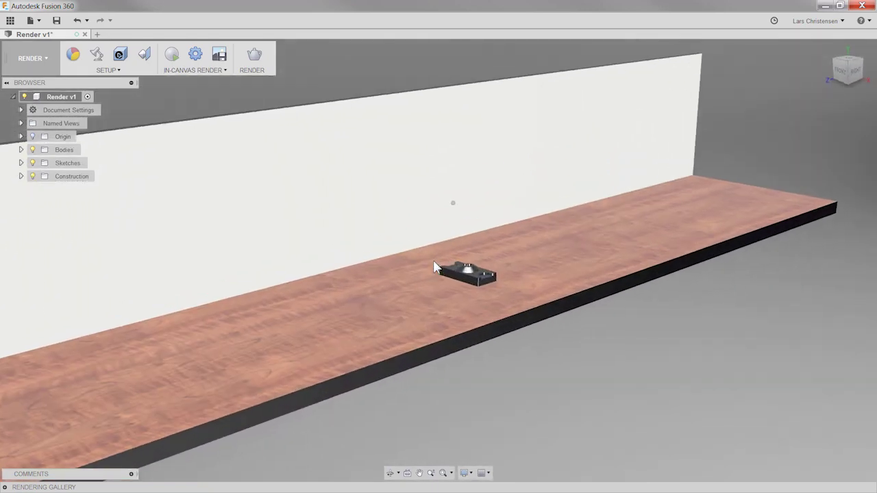
{"action": "scroll", "coordinate": [436, 267], "scroll_direction": "up", "scroll_amount": 6}
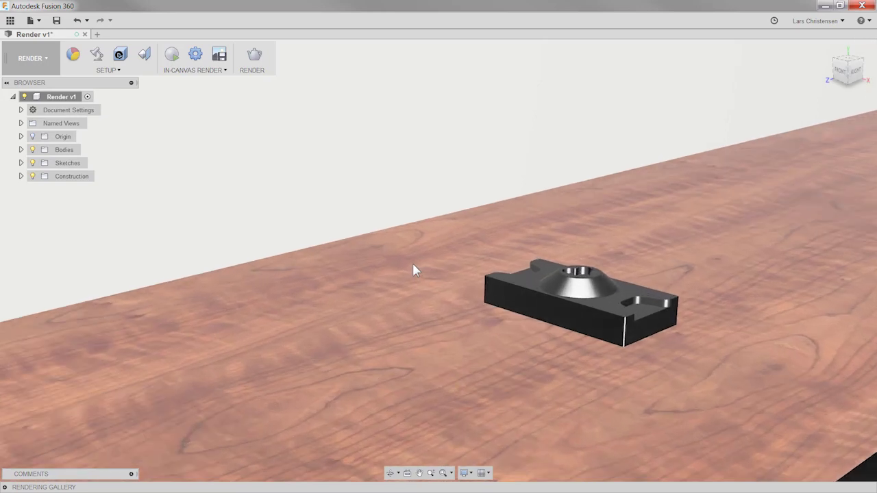
{"action": "scroll", "coordinate": [449, 235], "scroll_direction": "up", "scroll_amount": 3}
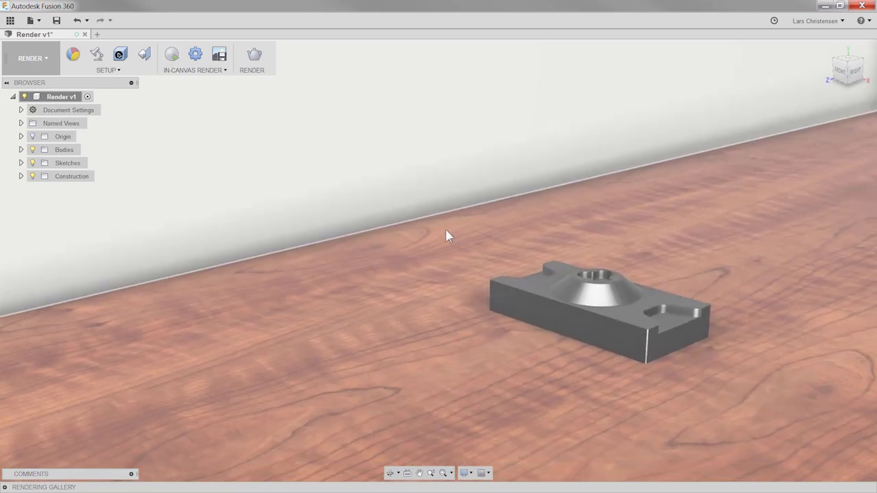
{"action": "scroll", "coordinate": [445, 235], "scroll_direction": "up", "scroll_amount": 1}
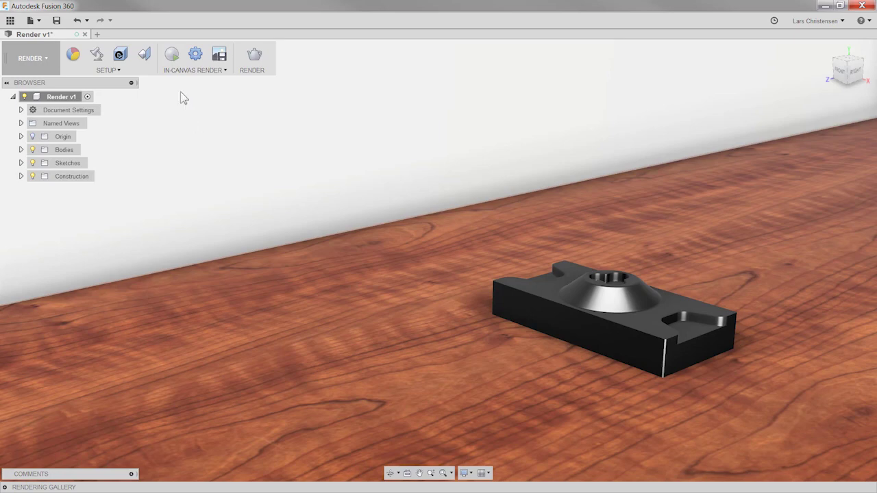
{"action": "left_click", "coordinate": [172, 56]}
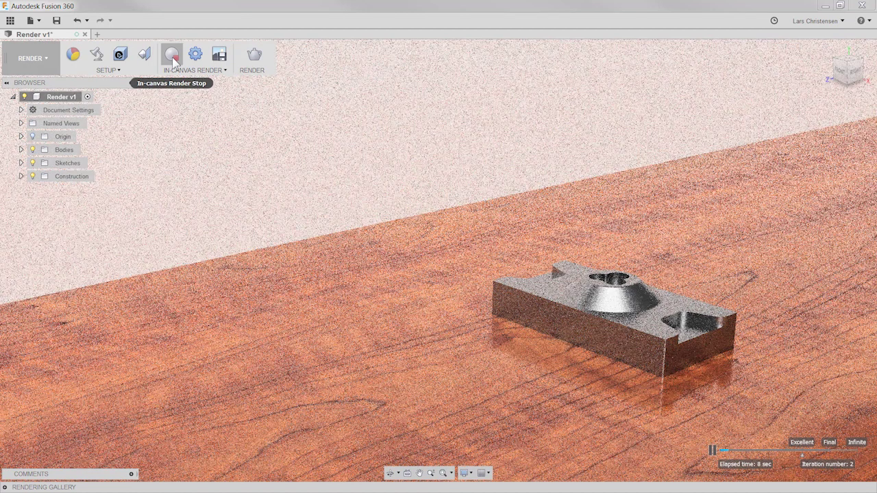
{"action": "left_click", "coordinate": [172, 57]}
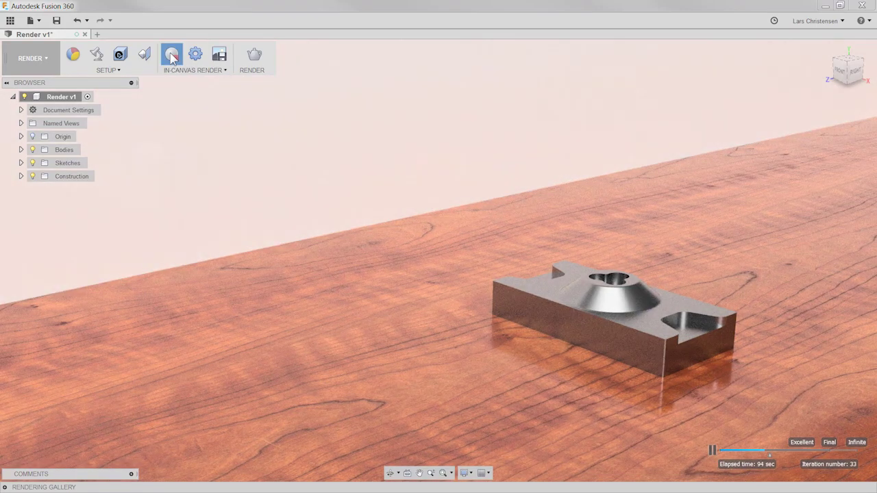
{"action": "left_click", "coordinate": [172, 53]}
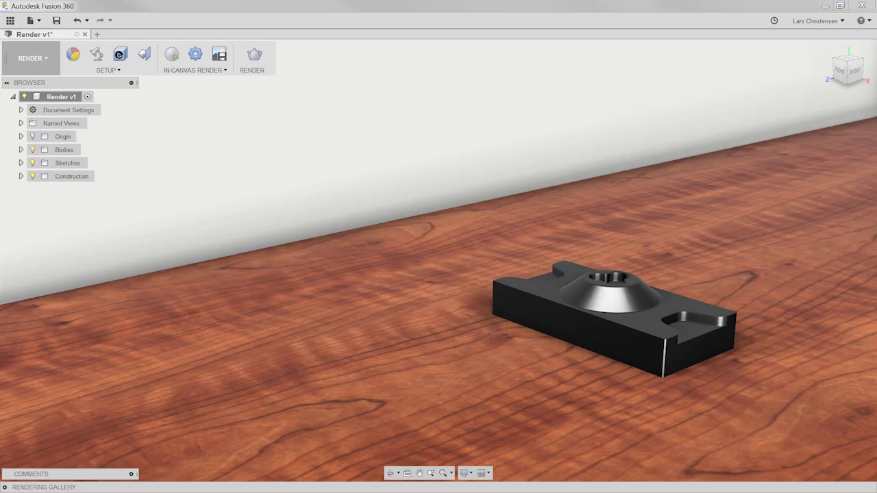
{"action": "key", "text": "alt+Tab"}
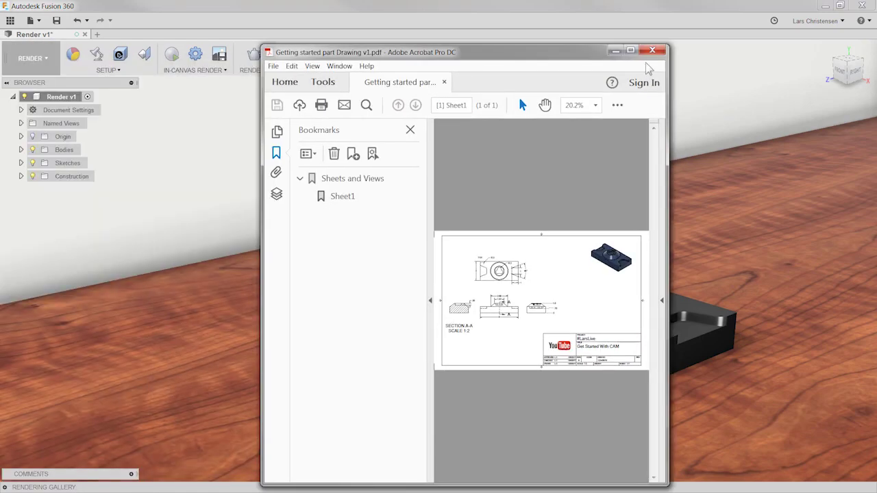
{"action": "left_click", "coordinate": [631, 51]}
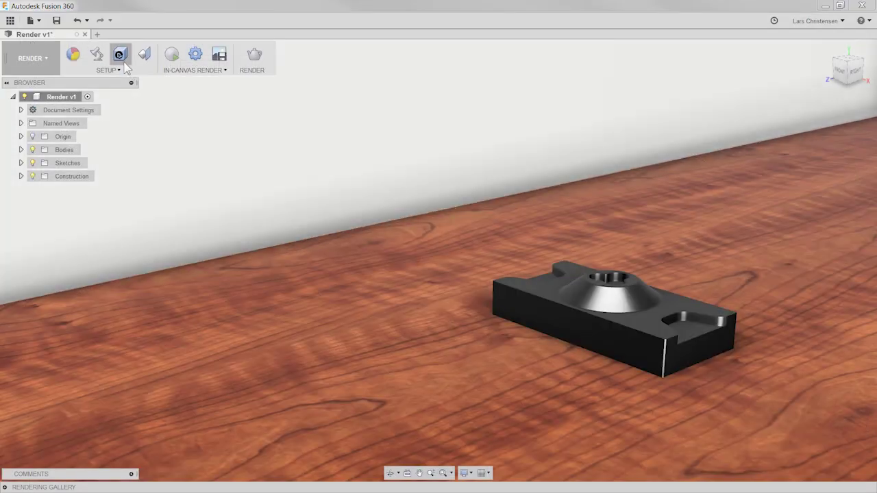
Step: Place a Decal on the floor face using the image 1.png
{"action": "left_click", "coordinate": [123, 61]}
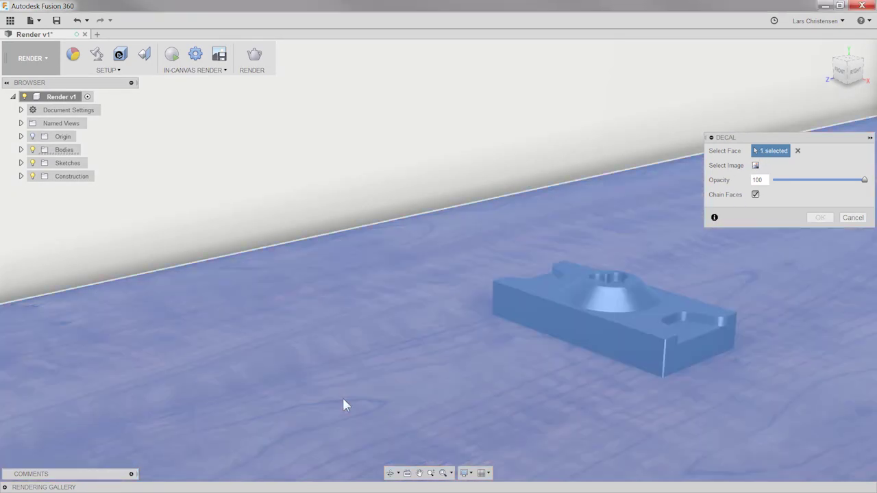
{"action": "left_click", "coordinate": [514, 336]}
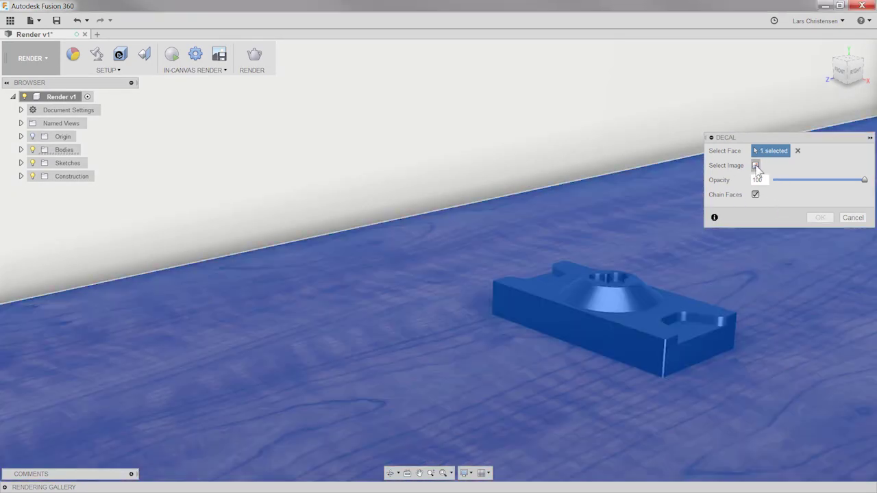
{"action": "left_click", "coordinate": [756, 166]}
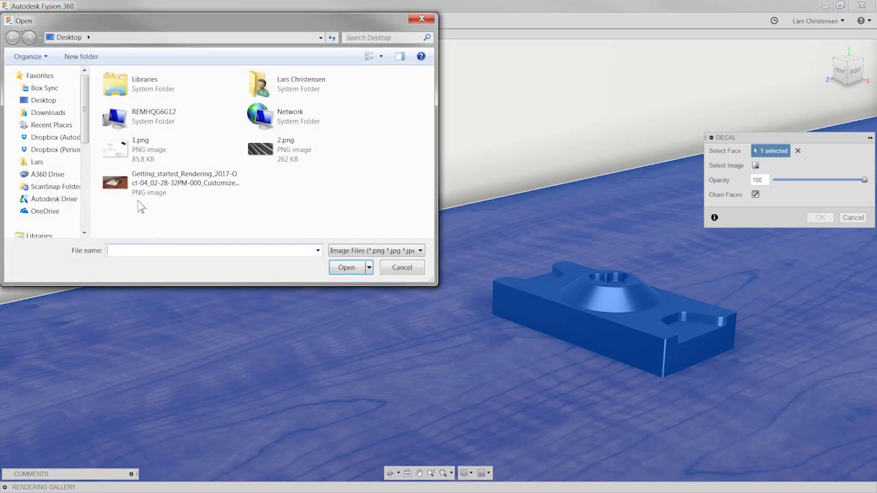
{"action": "double_click", "coordinate": [134, 156]}
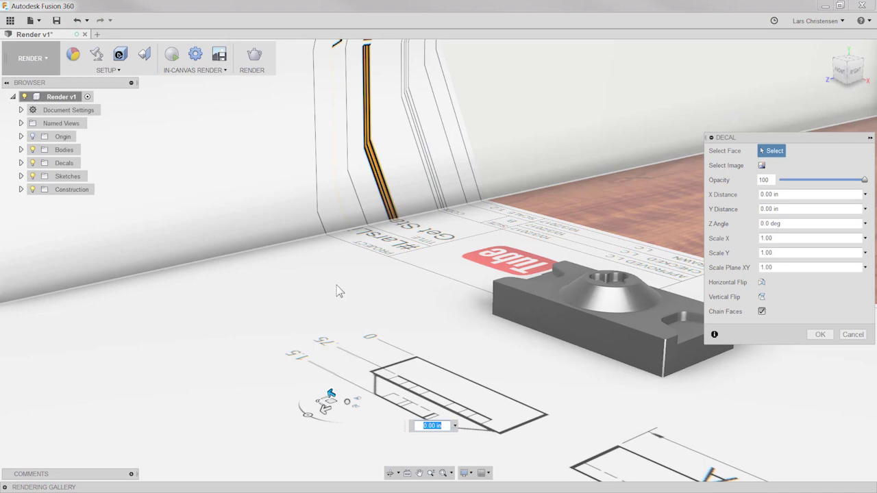
Step: Position the drawing decal on the floor at scale 1.00, Z angle -15 deg, and accept it
{"action": "scroll", "coordinate": [336, 291], "scroll_direction": "down", "scroll_amount": 5}
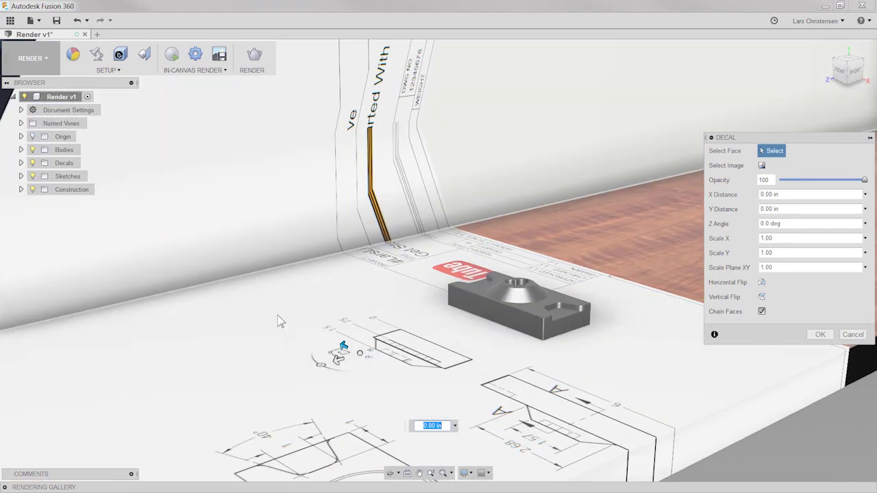
{"action": "scroll", "coordinate": [281, 326], "scroll_direction": "up", "scroll_amount": 3}
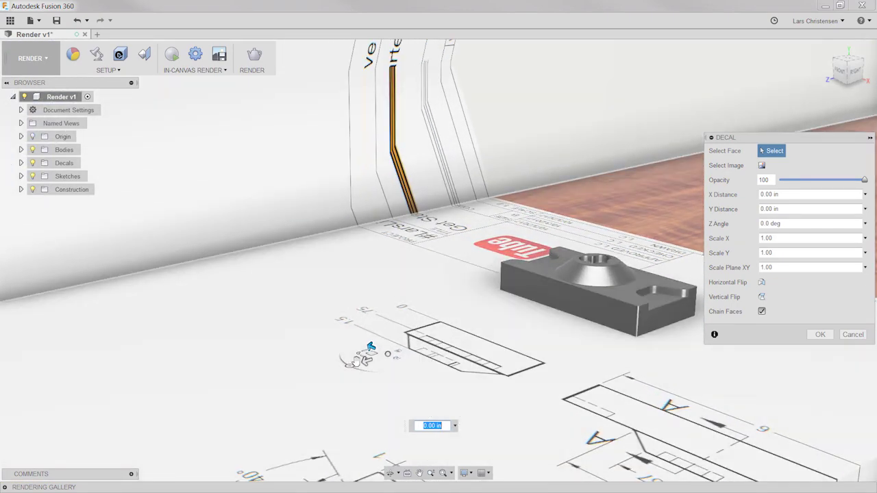
{"action": "mouse_move", "coordinate": [363, 353]}
{"action": "left_mouse_down"}
{"action": "mouse_move", "coordinate": [374, 357]}
{"action": "mouse_move", "coordinate": [350, 380]}
{"action": "left_mouse_up"}
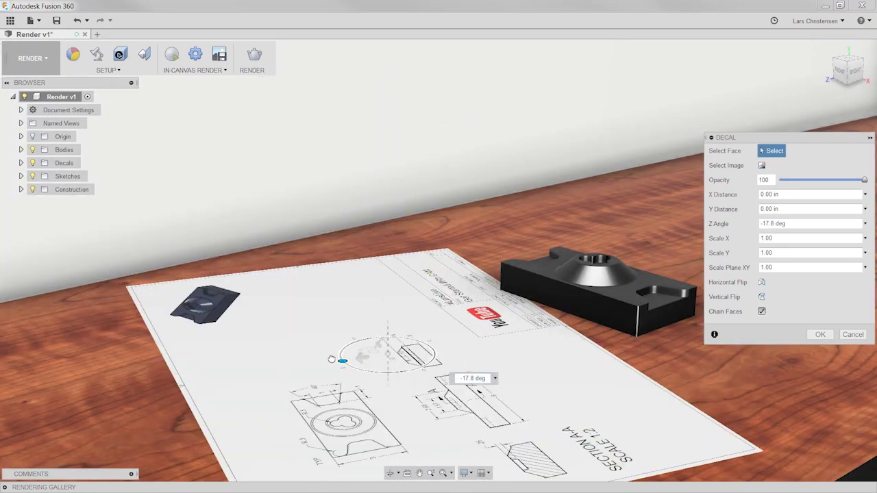
{"action": "left_click_drag", "start_coordinate": [332, 359], "coordinate": [396, 374]}
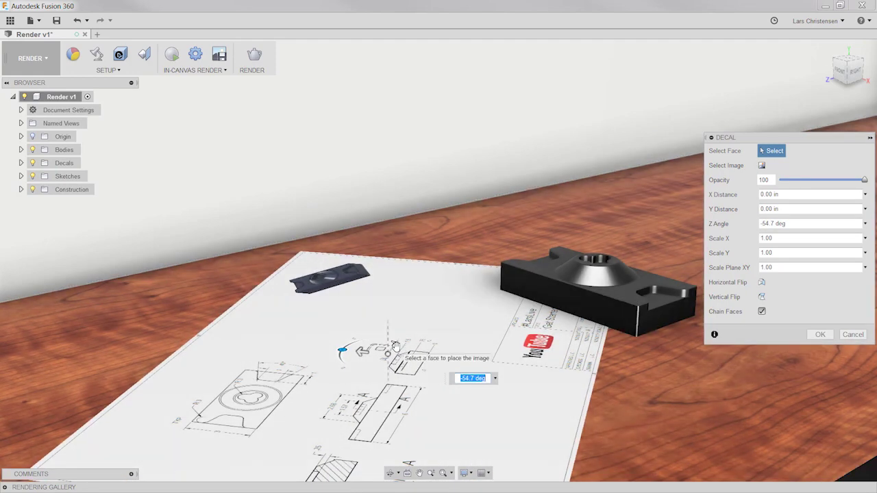
{"action": "left_click_drag", "start_coordinate": [395, 346], "coordinate": [432, 339]}
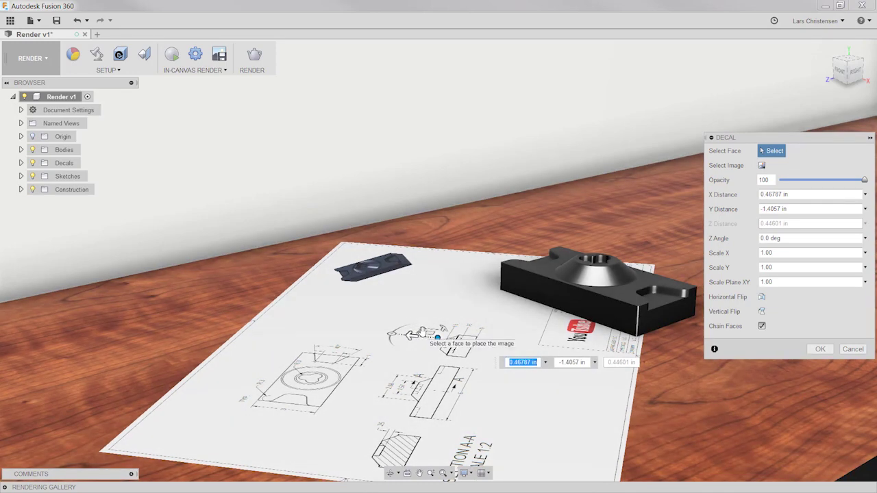
{"action": "key", "text": "Return"}
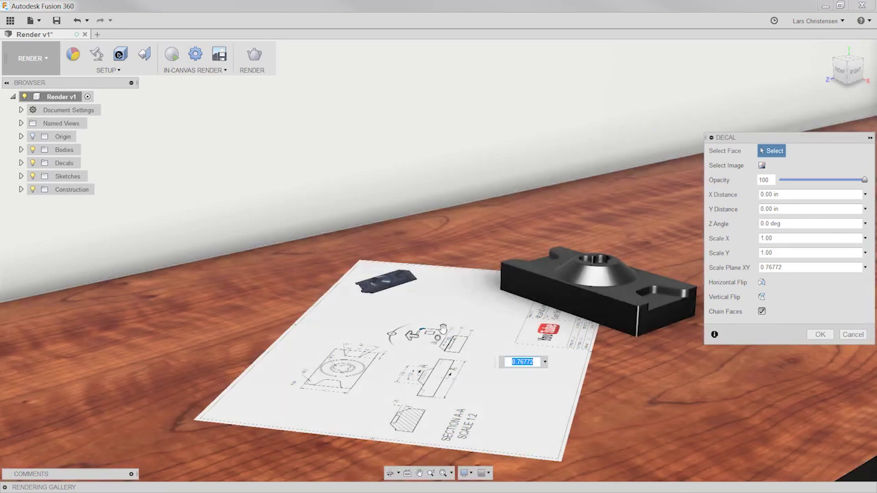
{"action": "left_click_drag", "start_coordinate": [443, 329], "coordinate": [414, 301]}
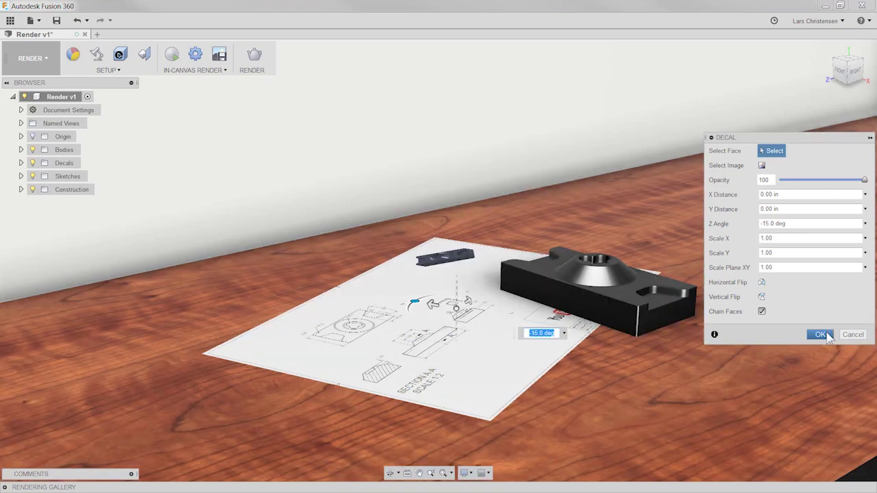
{"action": "left_click", "coordinate": [823, 335]}
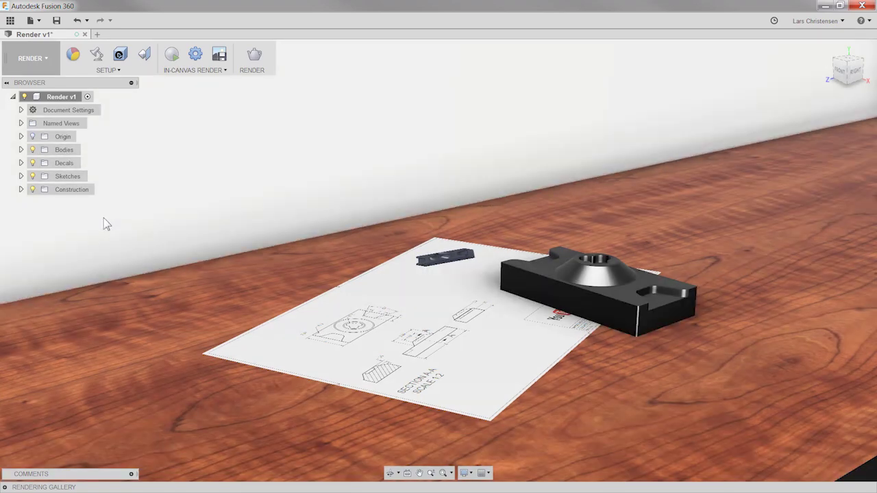
Step: Zoom in on the fixture block and the drawing-sheet decal
{"action": "scroll", "coordinate": [185, 301], "scroll_direction": "up", "scroll_amount": 3}
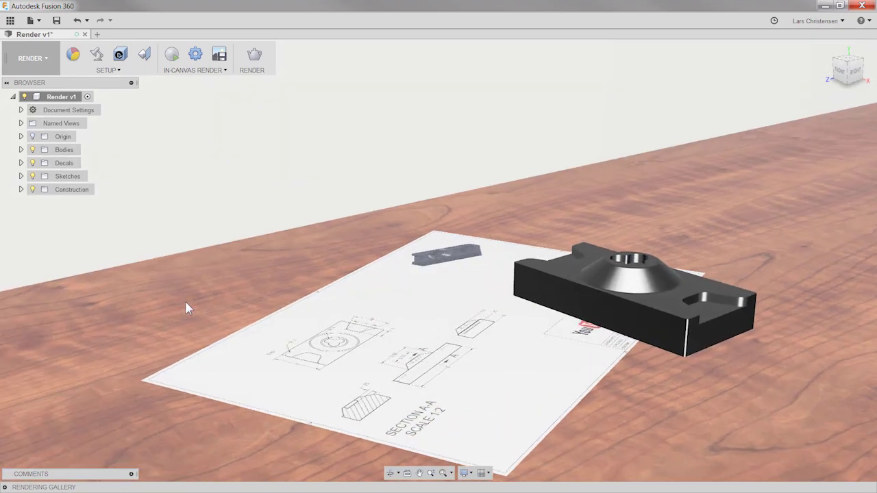
{"action": "scroll", "coordinate": [183, 302], "scroll_direction": "up", "scroll_amount": 3}
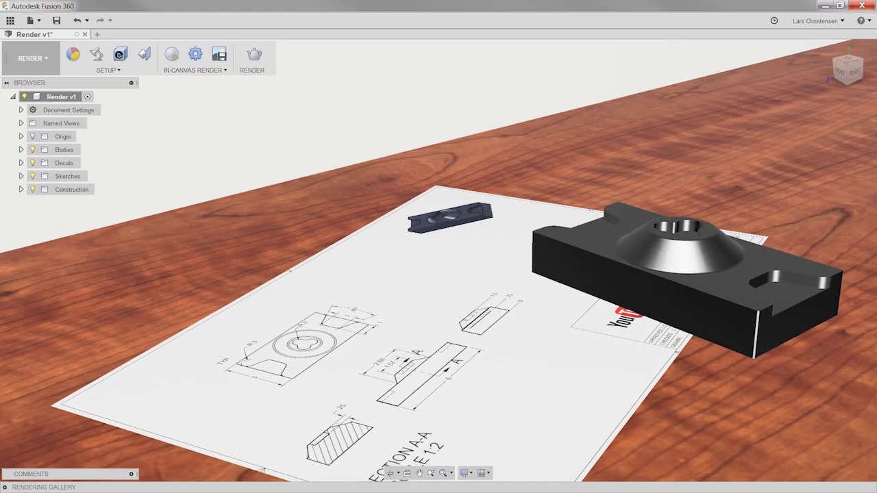
Step: Run the in-canvas render at Fast, then Advanced quality, then stop the preview
{"action": "left_click", "coordinate": [195, 54]}
{"action": "left_click", "coordinate": [710, 189]}
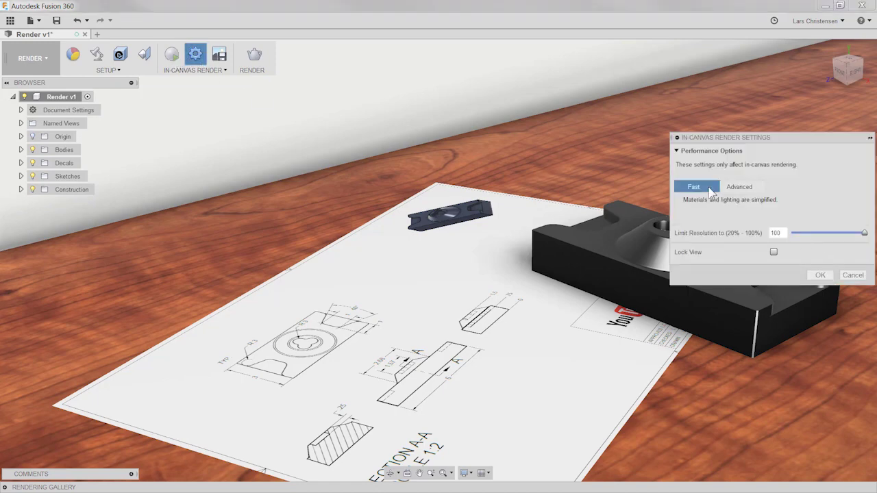
{"action": "left_click", "coordinate": [822, 275]}
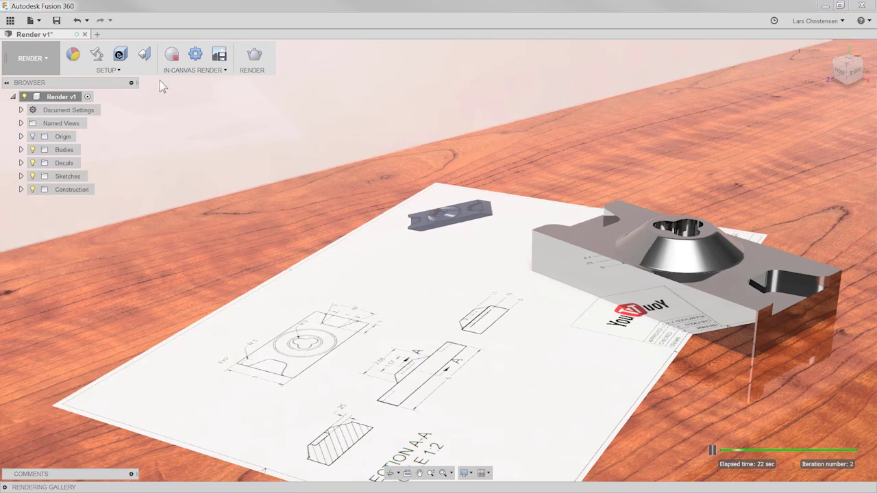
{"action": "left_click", "coordinate": [195, 56]}
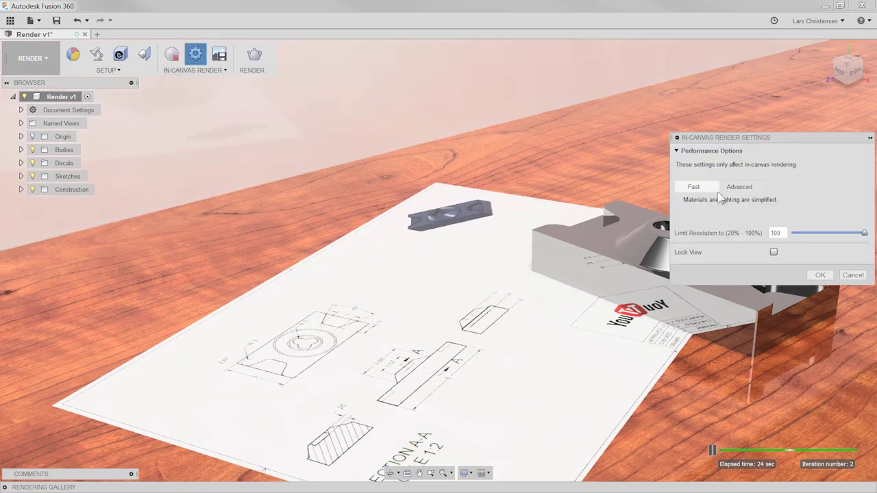
{"action": "left_click", "coordinate": [741, 189]}
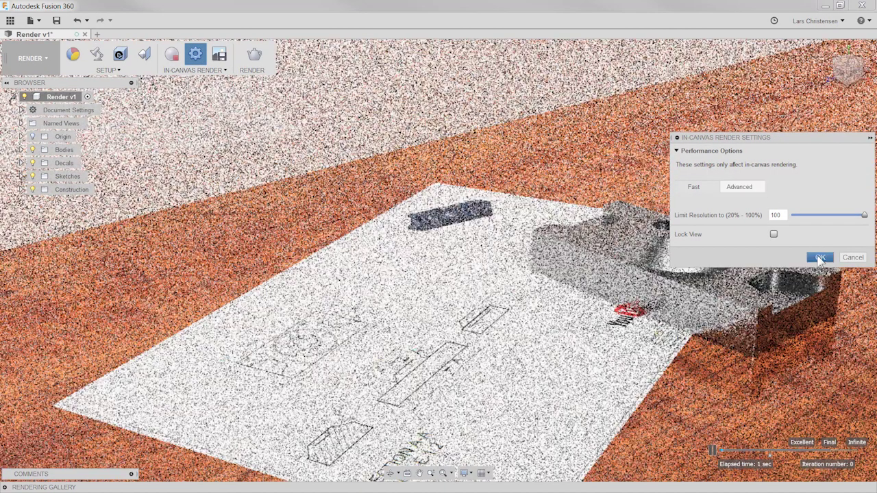
{"action": "left_click", "coordinate": [820, 257]}
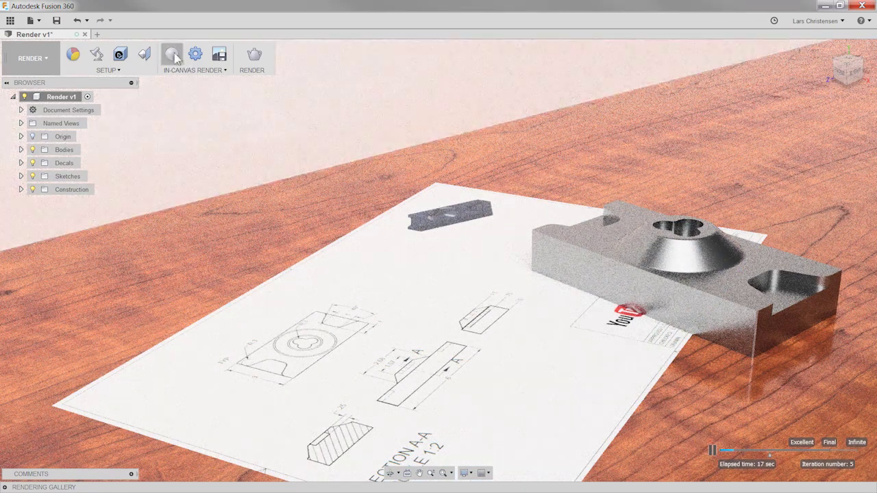
{"action": "left_click", "coordinate": [172, 56]}
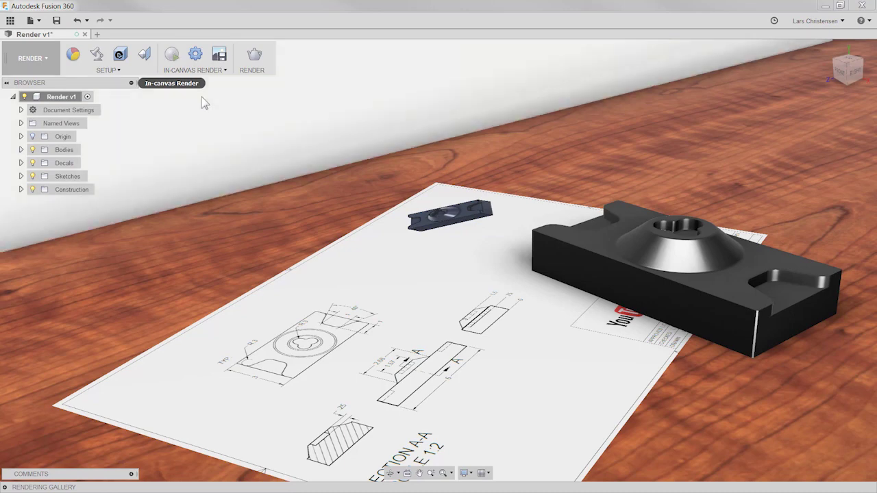
Step: Inspect Steel - Satin in the Advanced Material Editor, then cancel without changes
{"action": "left_click", "coordinate": [73, 55]}
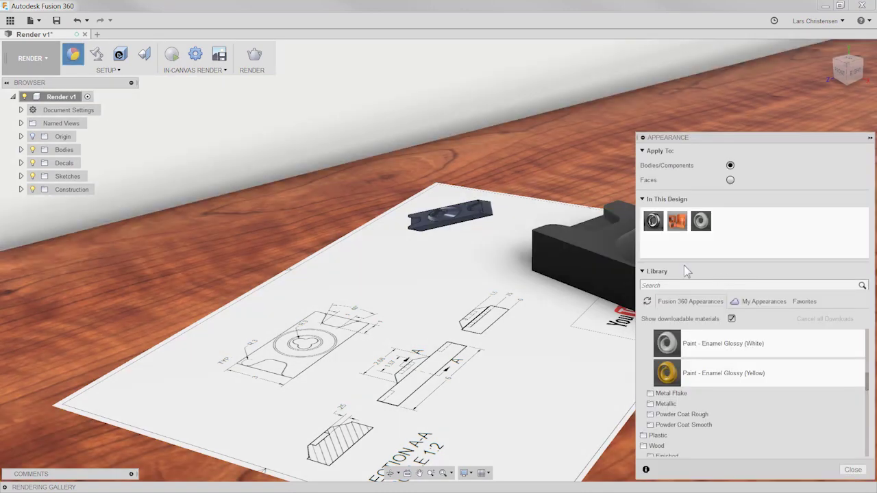
{"action": "right_click", "coordinate": [653, 221]}
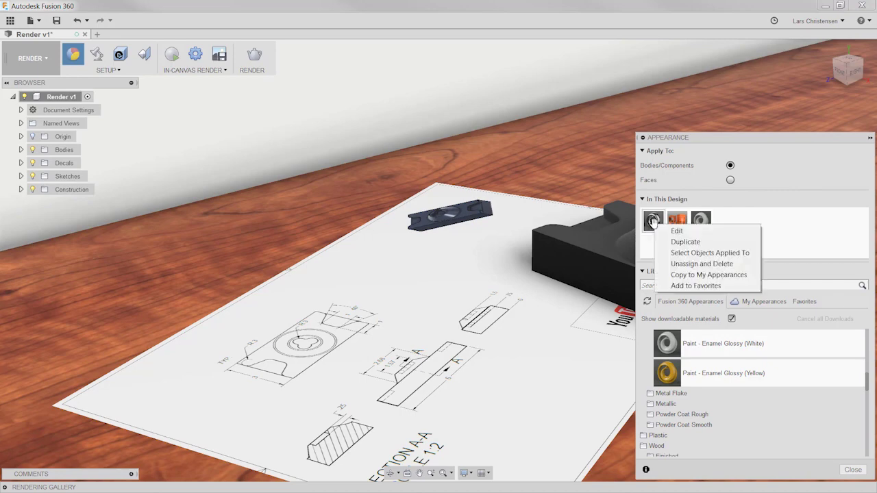
{"action": "left_click", "coordinate": [686, 232]}
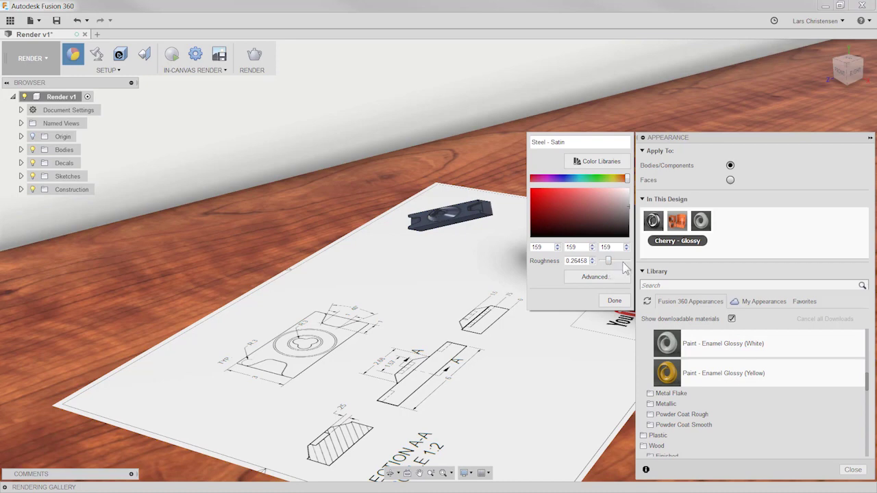
{"action": "left_click", "coordinate": [581, 280]}
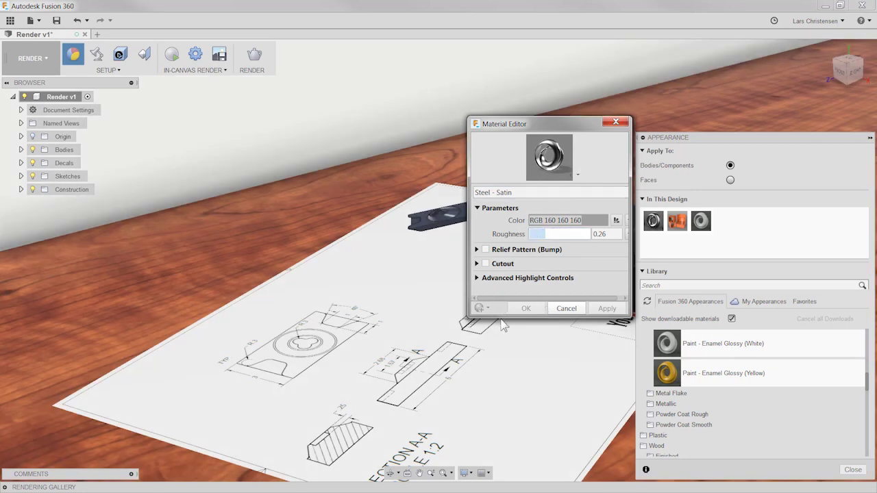
{"action": "left_click_drag", "start_coordinate": [507, 317], "coordinate": [507, 394]}
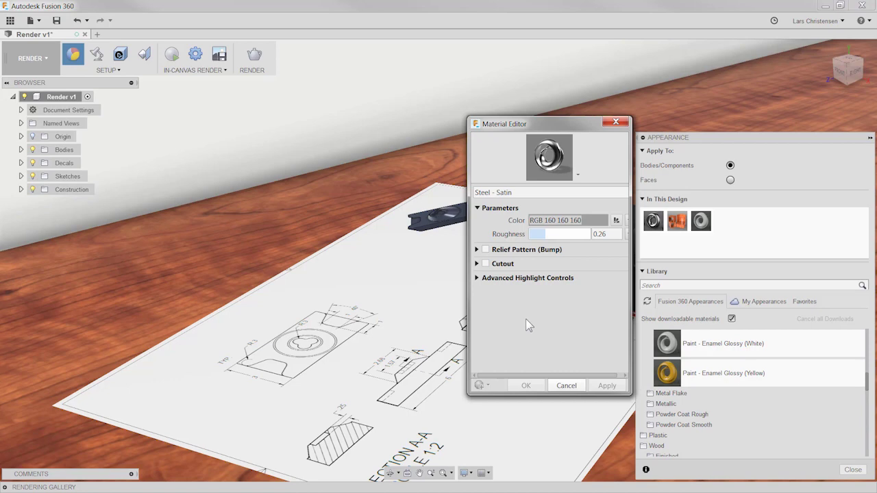
{"action": "left_click", "coordinate": [566, 385]}
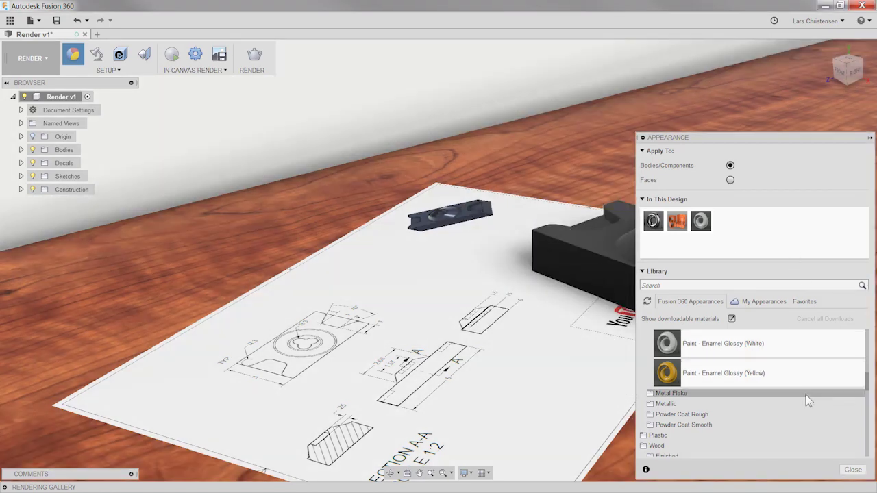
Step: Drag Steel - Brushed Linear Short from Metal > Steel onto the black fixture plate
{"action": "scroll", "coordinate": [753, 384], "scroll_direction": "up", "scroll_amount": 5}
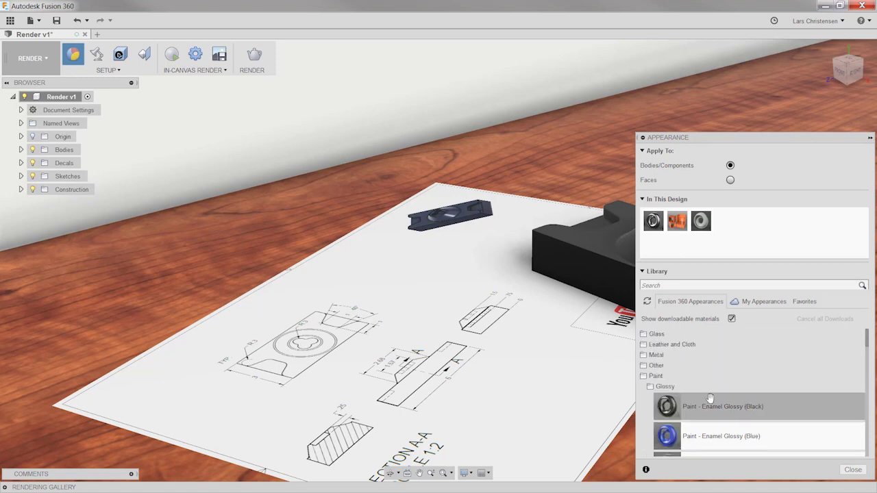
{"action": "left_click", "coordinate": [668, 358]}
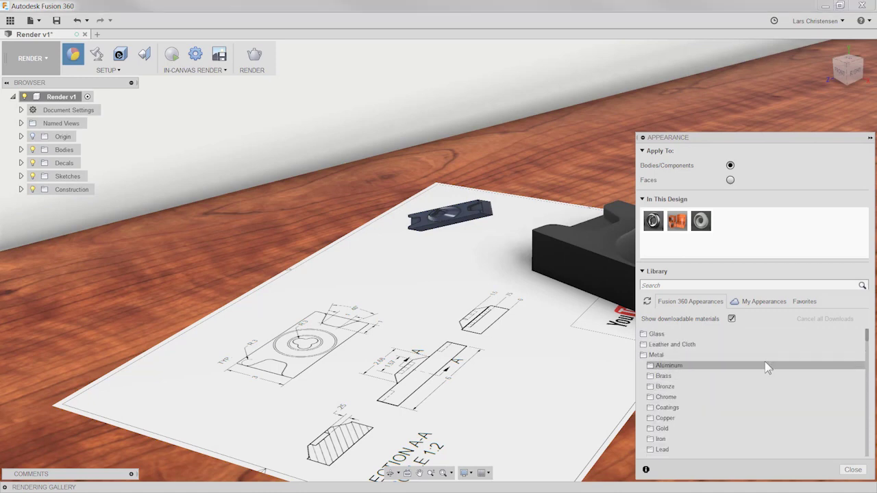
{"action": "scroll", "coordinate": [691, 395], "scroll_direction": "down", "scroll_amount": 3}
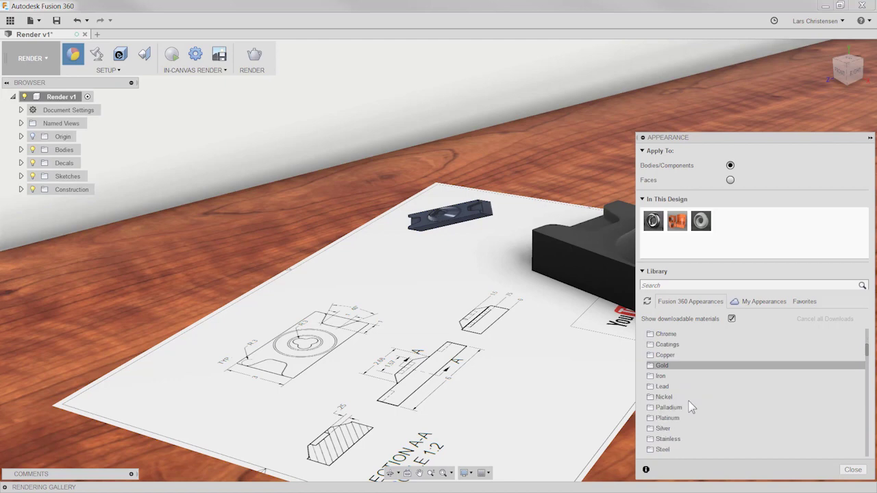
{"action": "left_click", "coordinate": [679, 450]}
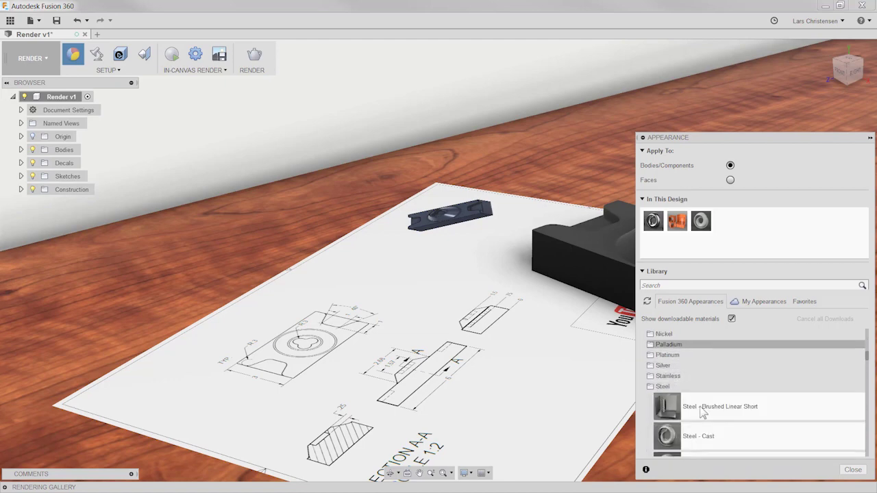
{"action": "scroll", "coordinate": [701, 418], "scroll_direction": "down", "scroll_amount": 2}
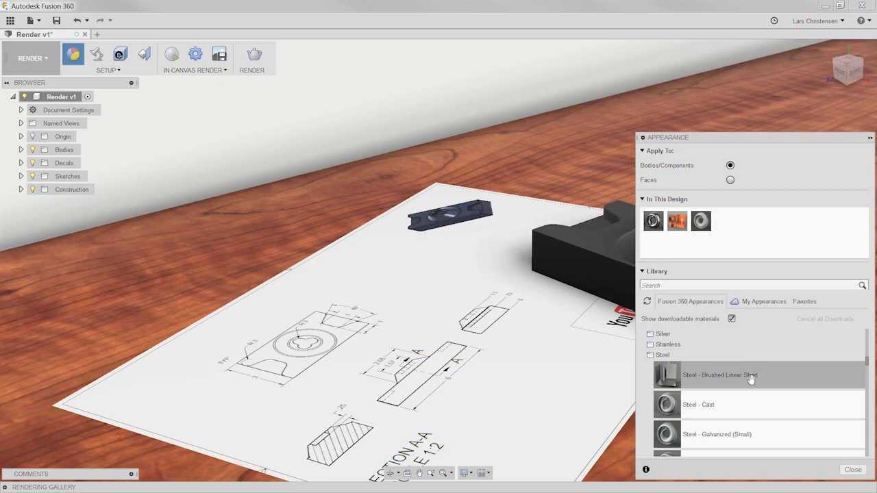
{"action": "mouse_move", "coordinate": [749, 377]}
{"action": "left_mouse_down"}
{"action": "mouse_move", "coordinate": [684, 300]}
{"action": "mouse_move", "coordinate": [656, 321]}
{"action": "mouse_move", "coordinate": [588, 264]}
{"action": "mouse_move", "coordinate": [648, 259]}
{"action": "mouse_move", "coordinate": [653, 222]}
{"action": "left_mouse_up"}
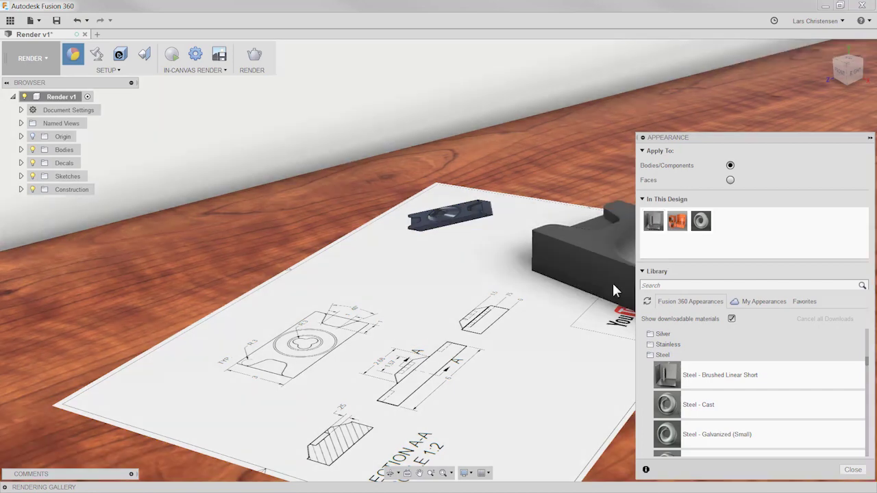
Step: Close the appearance library and zoom in on the plate's brushed steel top face
{"action": "left_click", "coordinate": [853, 470]}
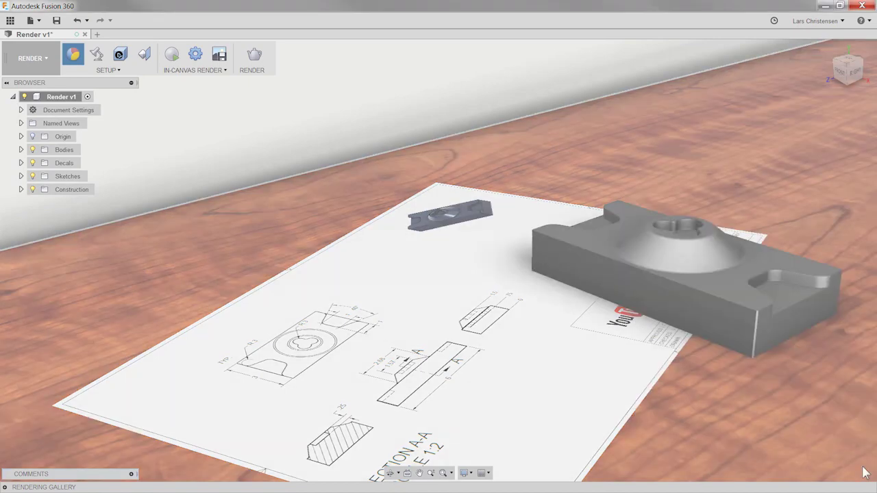
{"action": "scroll", "coordinate": [812, 267], "scroll_direction": "up", "scroll_amount": 10}
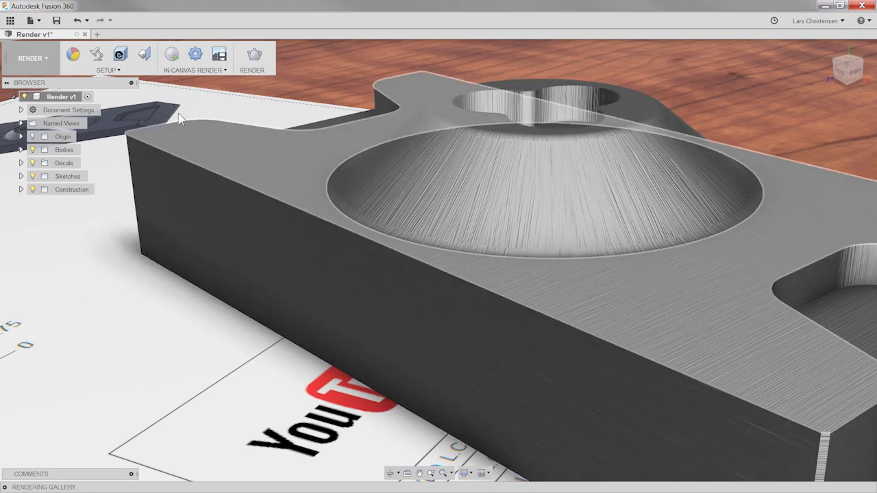
Step: Give the plate planar texture mapping, rotated -45° about Z, shifted down and tilted about X
{"action": "left_click", "coordinate": [146, 55]}
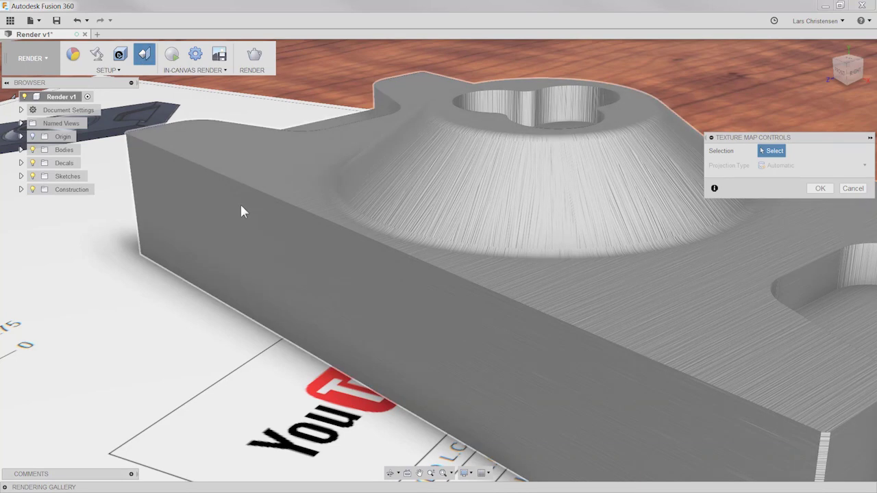
{"action": "left_click", "coordinate": [240, 209]}
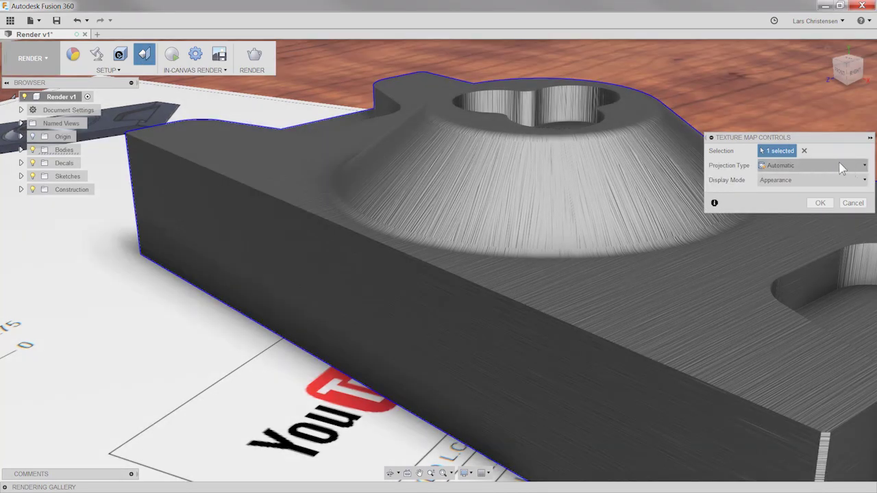
{"action": "left_click", "coordinate": [841, 169]}
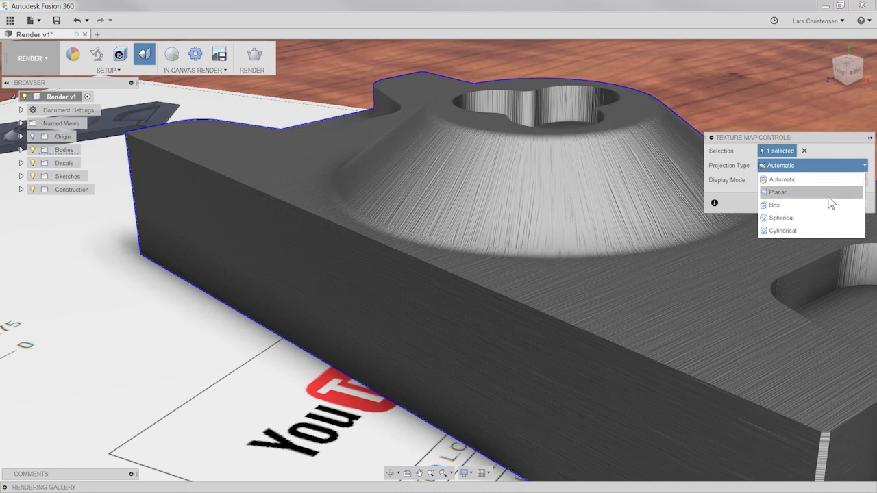
{"action": "left_click", "coordinate": [831, 192]}
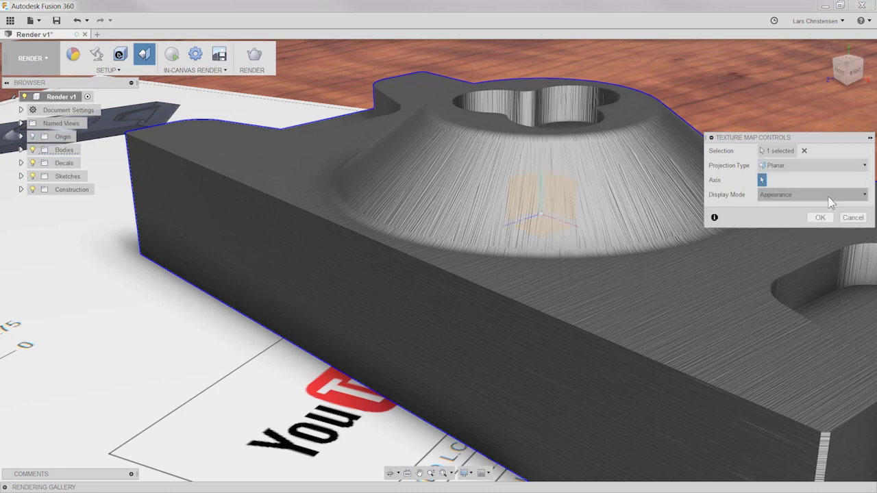
{"action": "left_click", "coordinate": [541, 208]}
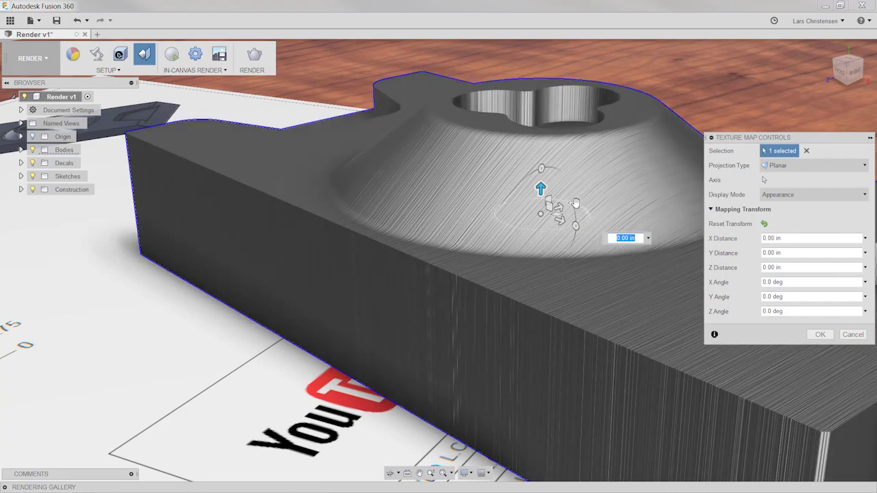
{"action": "left_click", "coordinate": [575, 203]}
{"action": "left_click_drag", "start_coordinate": [576, 204], "coordinate": [580, 216]}
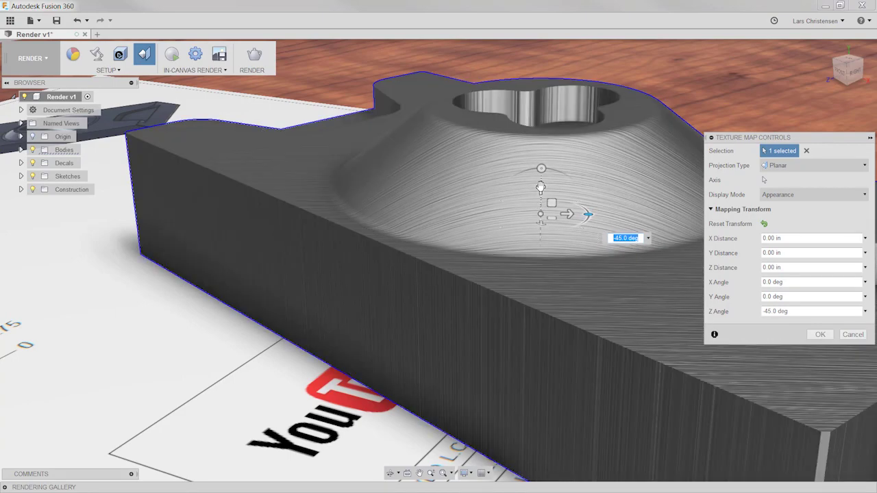
{"action": "left_click_drag", "start_coordinate": [541, 189], "coordinate": [549, 240]}
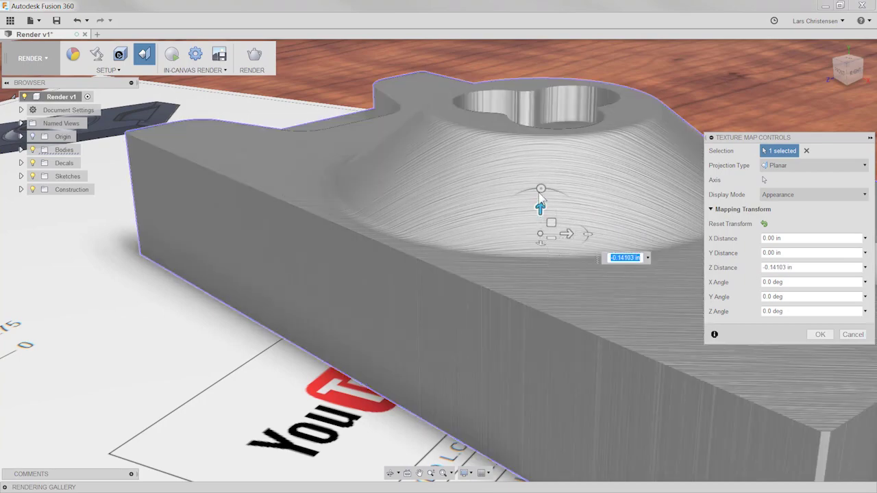
{"action": "mouse_move", "coordinate": [541, 190]}
{"action": "left_mouse_down"}
{"action": "mouse_move", "coordinate": [552, 190]}
{"action": "mouse_move", "coordinate": [497, 199]}
{"action": "mouse_move", "coordinate": [491, 239]}
{"action": "mouse_move", "coordinate": [512, 274]}
{"action": "mouse_move", "coordinate": [493, 224]}
{"action": "mouse_move", "coordinate": [529, 190]}
{"action": "left_mouse_up"}
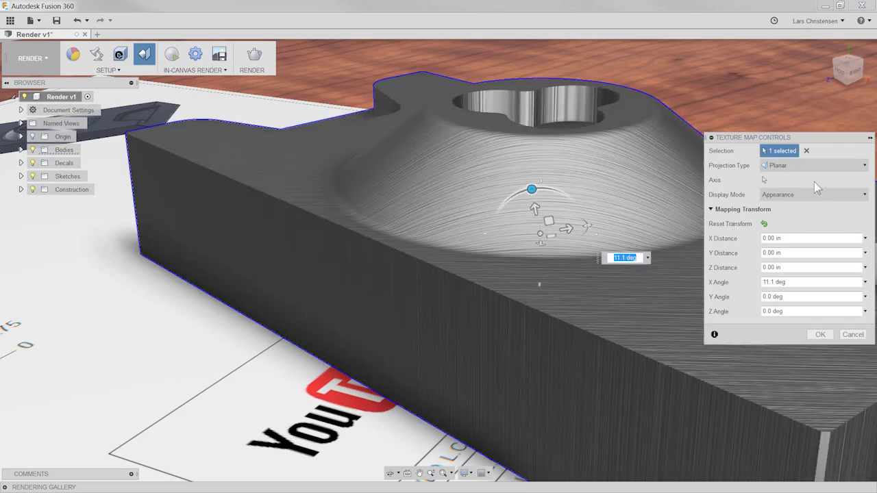
Step: Change the projection to Cylindrical, tilt it about 35° around X, and accept the mapping
{"action": "left_click", "coordinate": [814, 166]}
{"action": "left_click", "coordinate": [789, 220]}
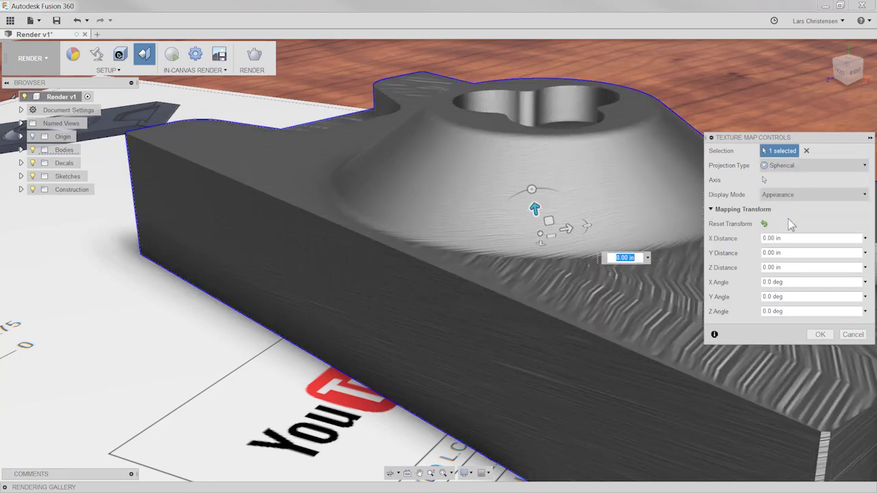
{"action": "left_click", "coordinate": [790, 168]}
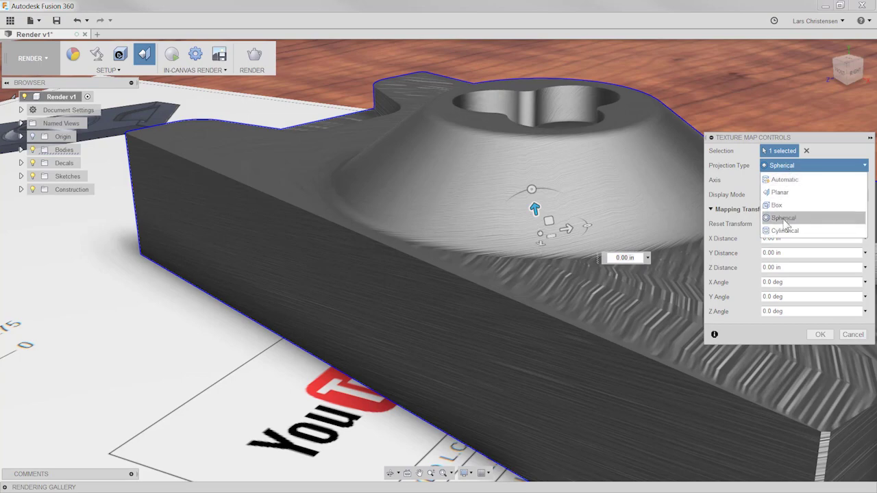
{"action": "left_click", "coordinate": [782, 231]}
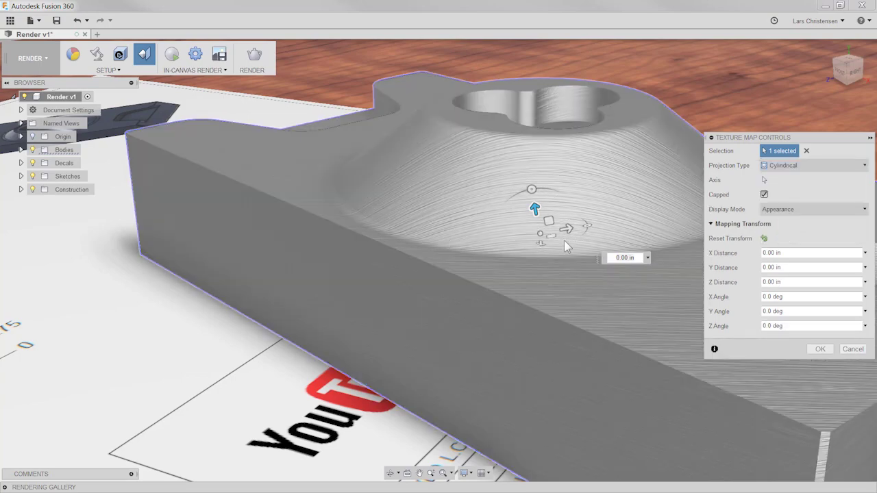
{"action": "left_click_drag", "start_coordinate": [532, 189], "coordinate": [505, 199]}
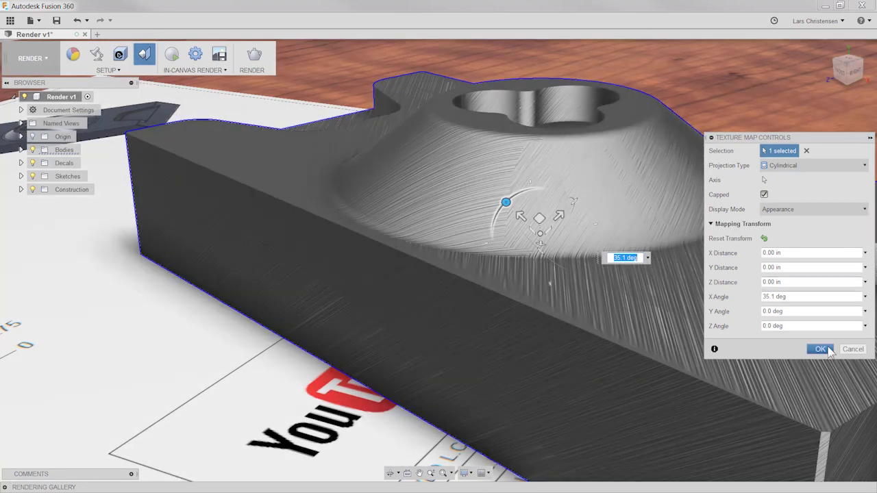
{"action": "left_click", "coordinate": [820, 349]}
Step: Zoom out and settle on a camera angle showing the block, drawing decal and cherry floor
{"action": "scroll", "coordinate": [472, 299], "scroll_direction": "down", "scroll_amount": 10}
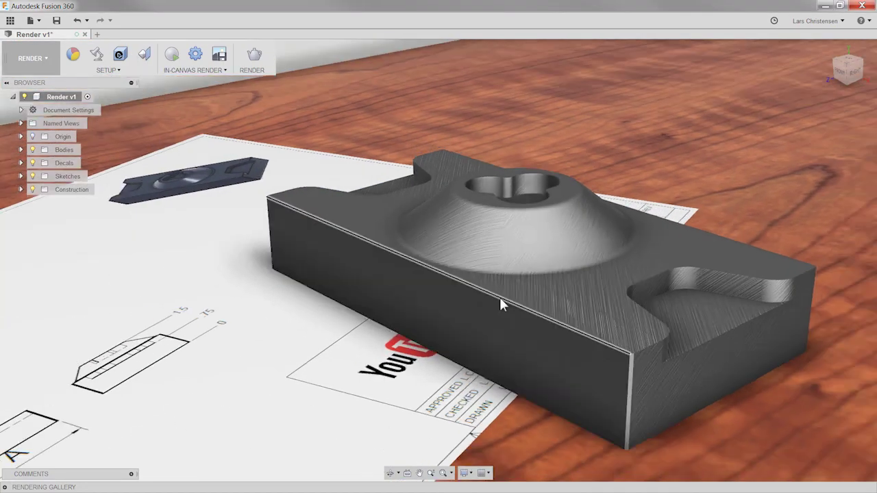
{"action": "scroll", "coordinate": [491, 298], "scroll_direction": "down", "scroll_amount": 2}
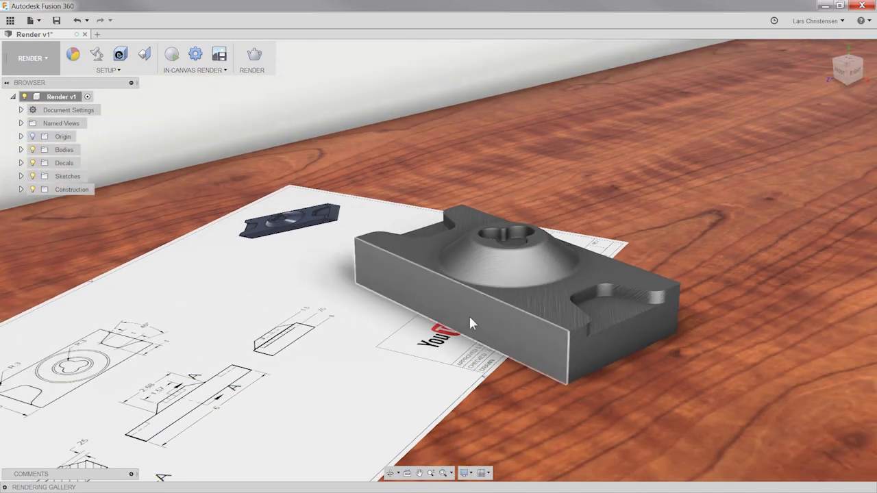
{"action": "scroll", "coordinate": [135, 388], "scroll_direction": "down", "scroll_amount": 2}
{"action": "scroll", "coordinate": [168, 321], "scroll_direction": "down", "scroll_amount": 3}
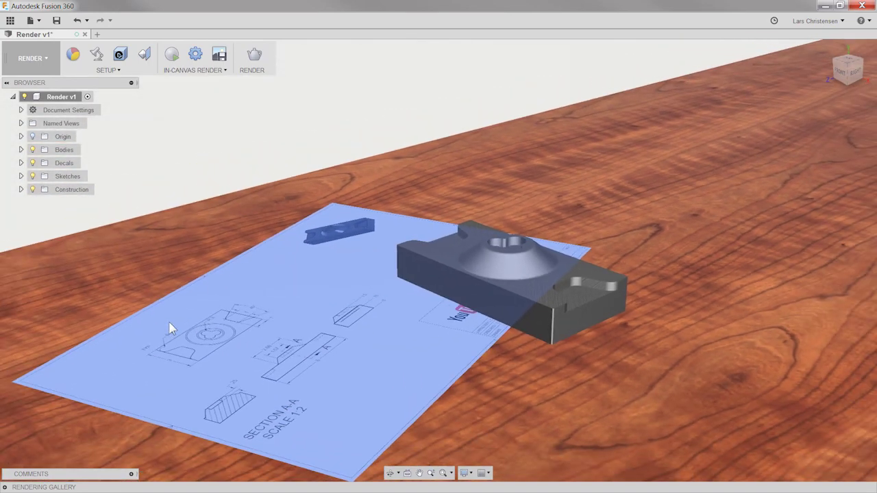
{"action": "scroll", "coordinate": [663, 226], "scroll_direction": "up", "scroll_amount": 4}
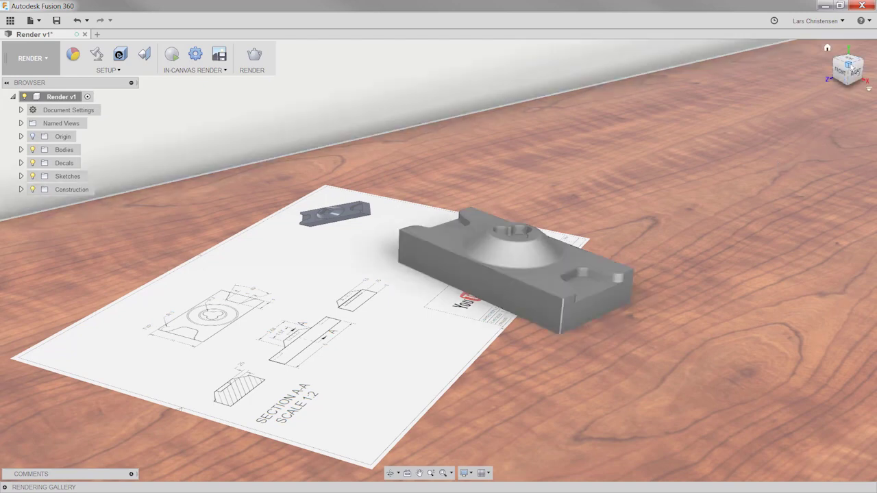
{"action": "left_click", "coordinate": [827, 47]}
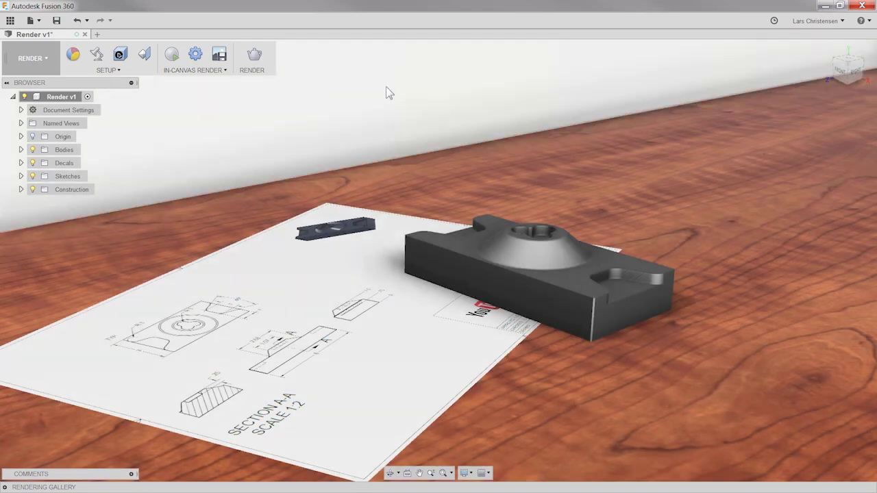
Step: In Render Settings, set Render Quality to Standard and select the Local Renderer
{"action": "left_click", "coordinate": [254, 56]}
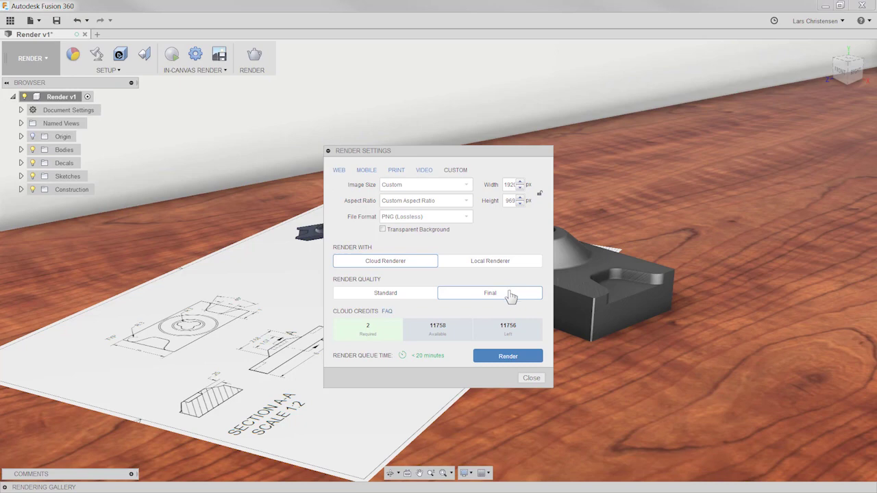
{"action": "left_click", "coordinate": [390, 294]}
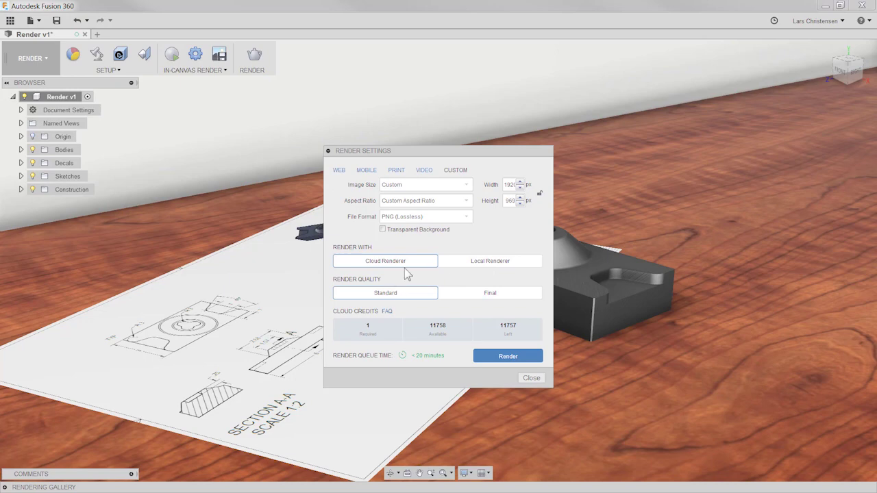
{"action": "left_click", "coordinate": [489, 266]}
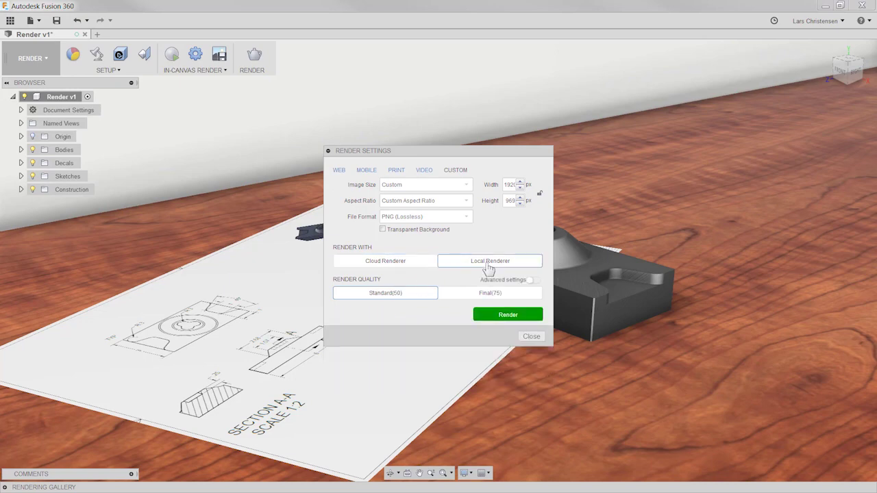
Step: Switch back to the Cloud Renderer at Standard quality, costing 1 cloud credit
{"action": "left_click", "coordinate": [402, 267]}
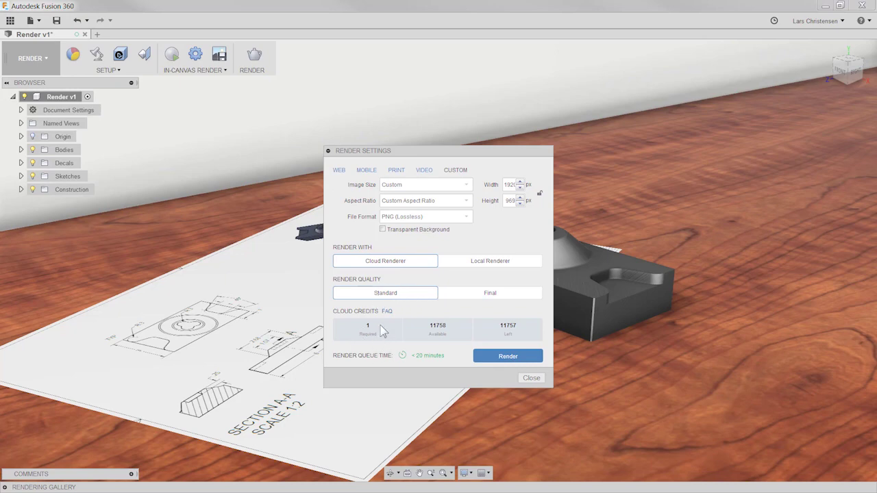
Step: Submit the cloud render, expand the Rendering Gallery, and toggle the in-canvas render preview
{"action": "left_click", "coordinate": [506, 358]}
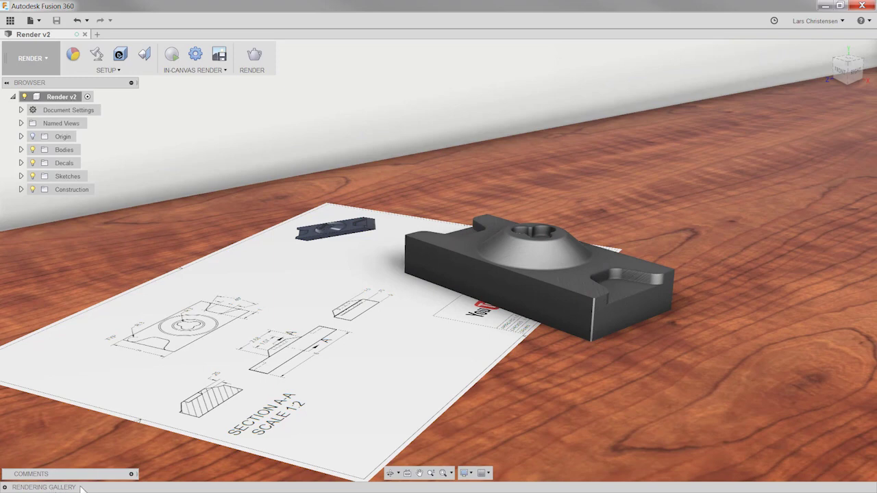
{"action": "left_click", "coordinate": [5, 488]}
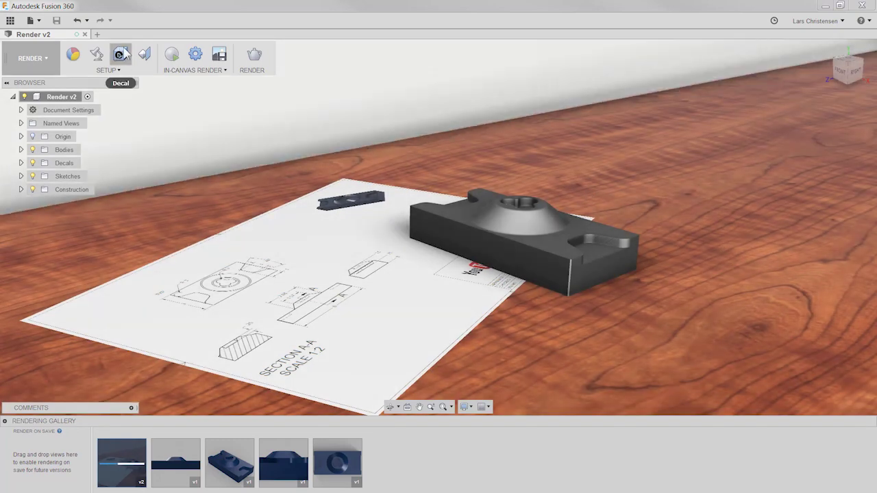
{"action": "left_click", "coordinate": [121, 55]}
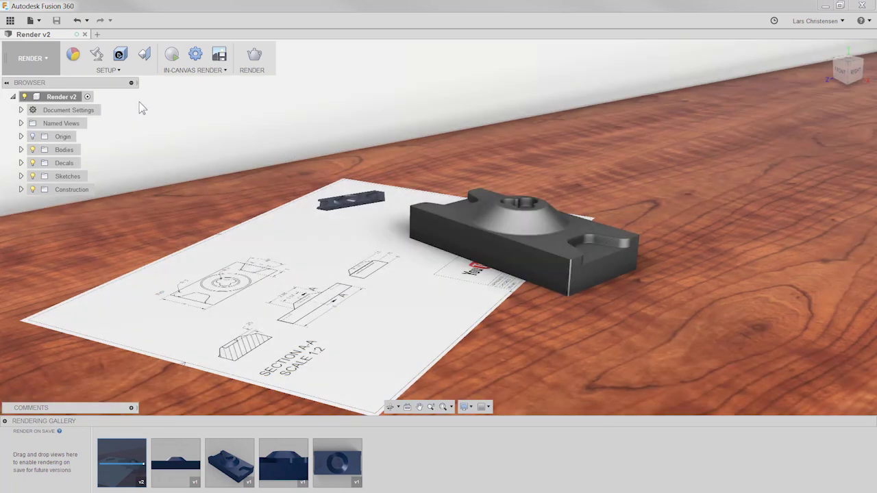
{"action": "left_click", "coordinate": [171, 56]}
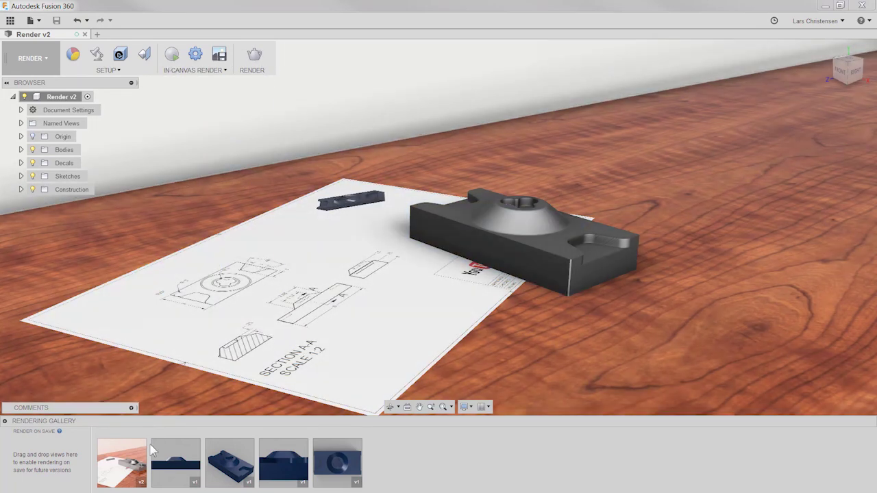
{"action": "mouse_move", "coordinate": [121, 466]}
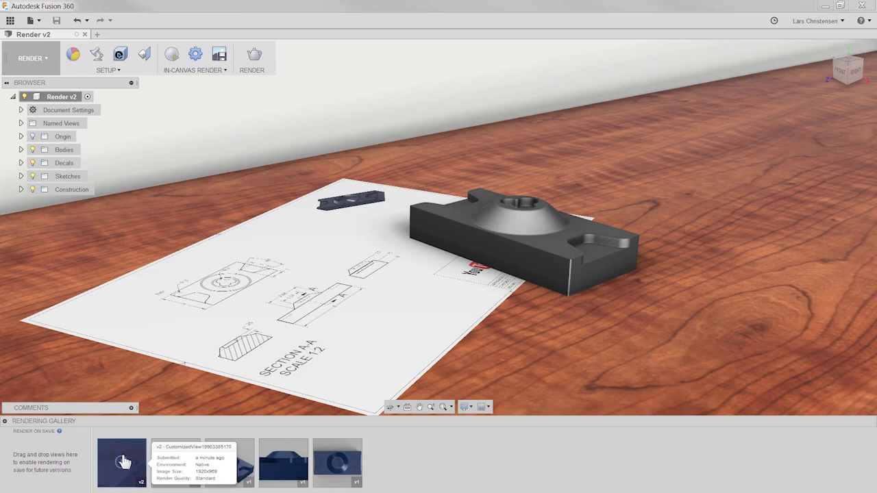
Step: Download the v2 render as a PNG to the Desktop, replacing Getting_started_Rendering
{"action": "left_click", "coordinate": [122, 462]}
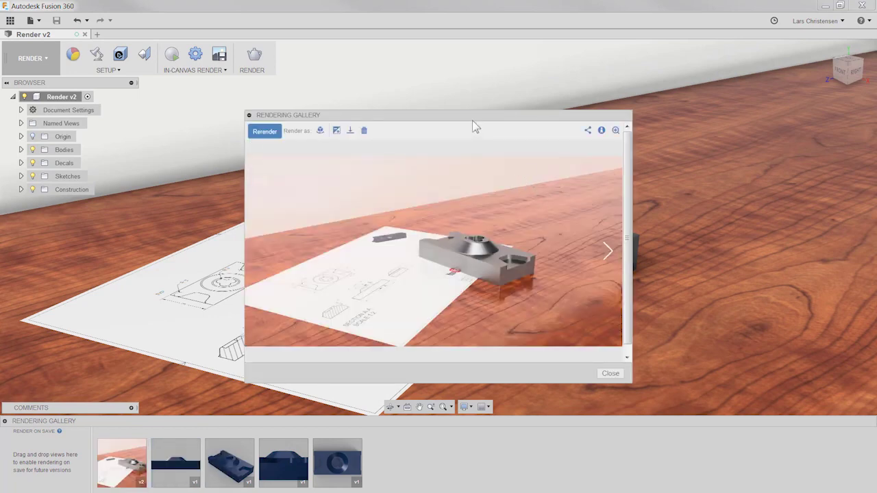
{"action": "left_click_drag", "start_coordinate": [473, 119], "coordinate": [472, 88]}
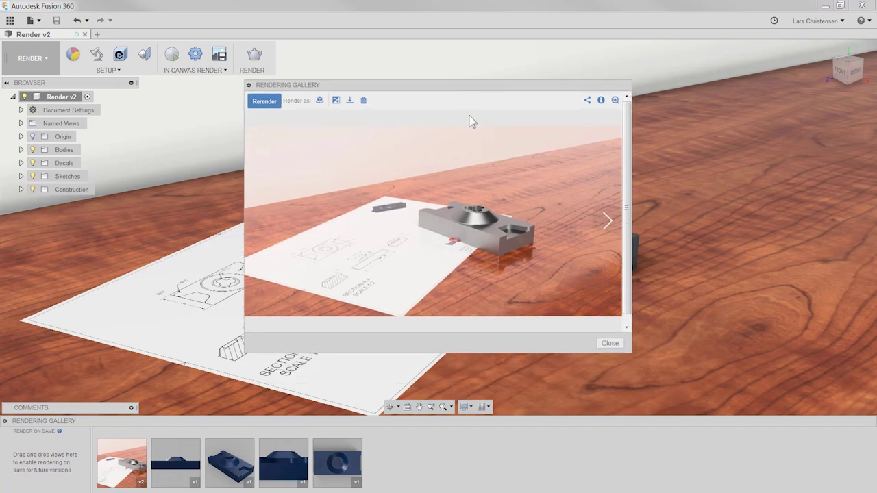
{"action": "left_click", "coordinate": [350, 101]}
{"action": "left_click", "coordinate": [364, 117]}
{"action": "left_click", "coordinate": [291, 170]}
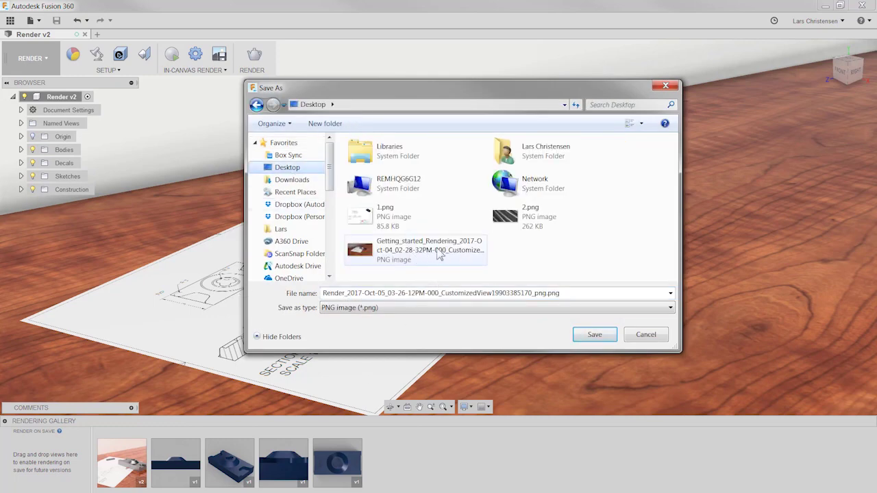
{"action": "double_click", "coordinate": [421, 254]}
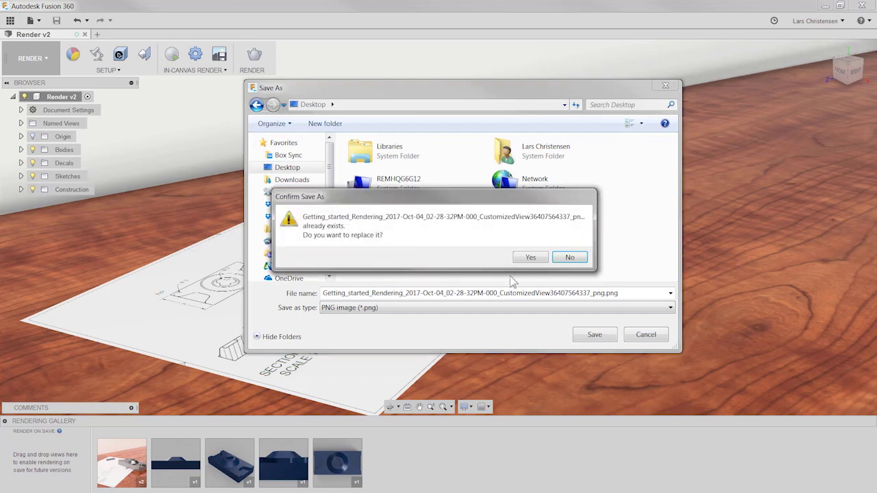
{"action": "left_click", "coordinate": [529, 259]}
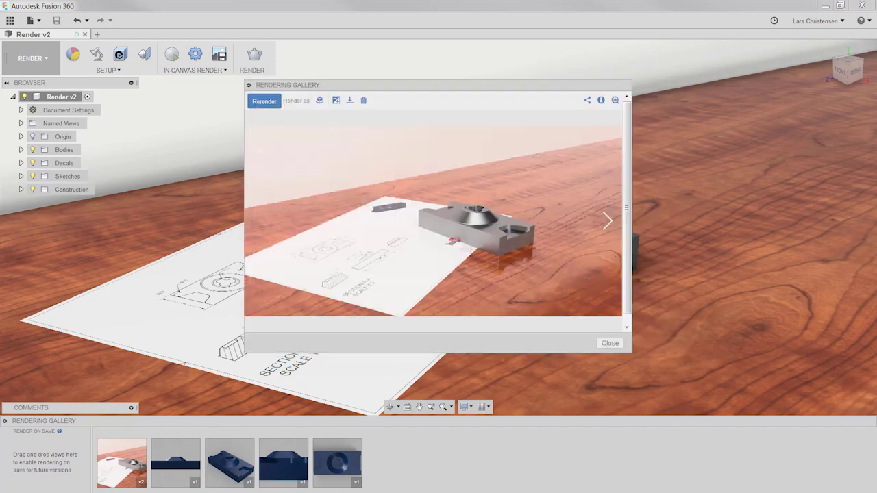
Step: View the Getting_started_Rendering PNG at actual size in a maximized Windows Photo Viewer
{"action": "left_click", "coordinate": [281, 213]}
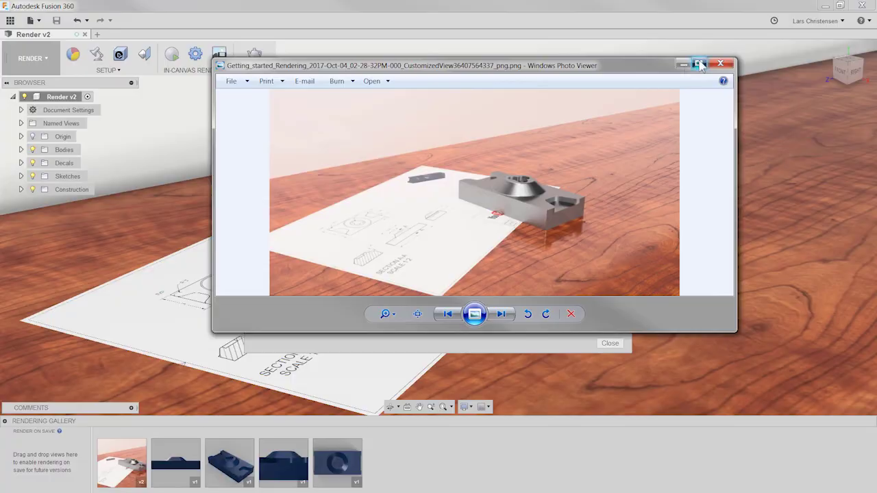
{"action": "left_click", "coordinate": [699, 64]}
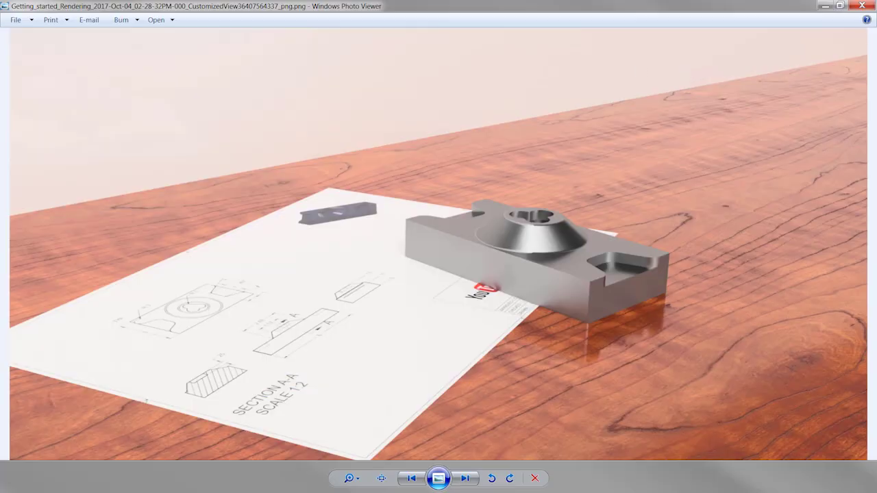